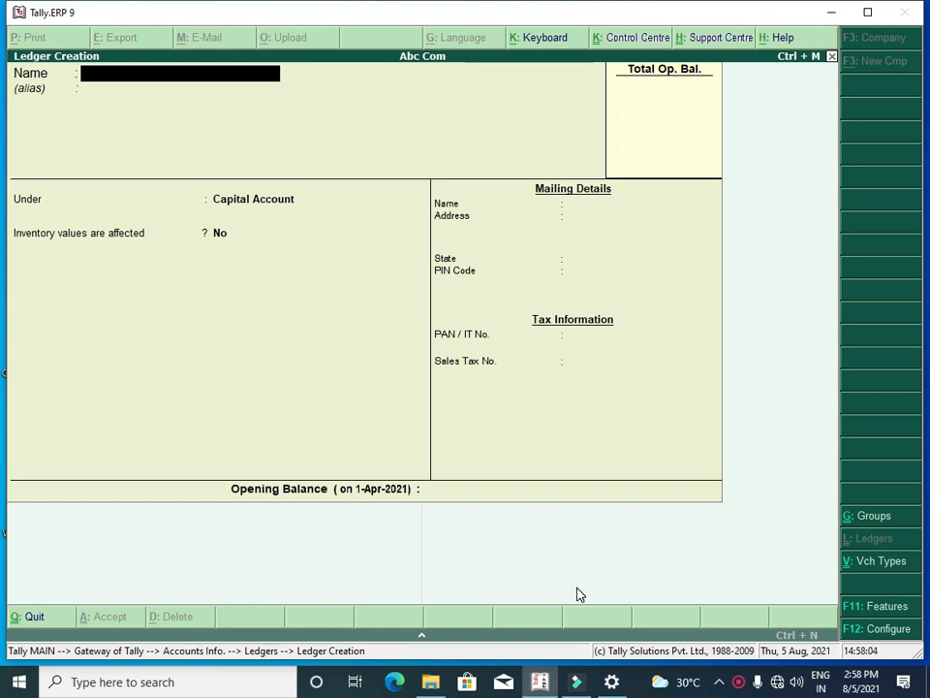
- Name the new ledger Capital A/c, leave its alias blank and place it under the Capital Account group
type("Capi")
type("t")
key("BackSpace")
type("ital A/c")
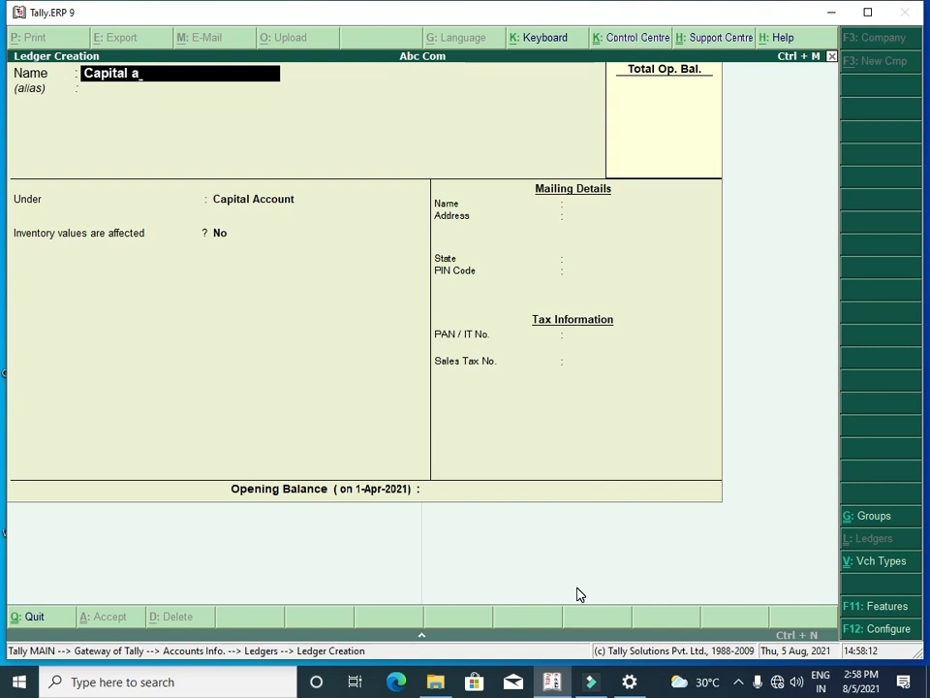
key("Return")
key("Return")
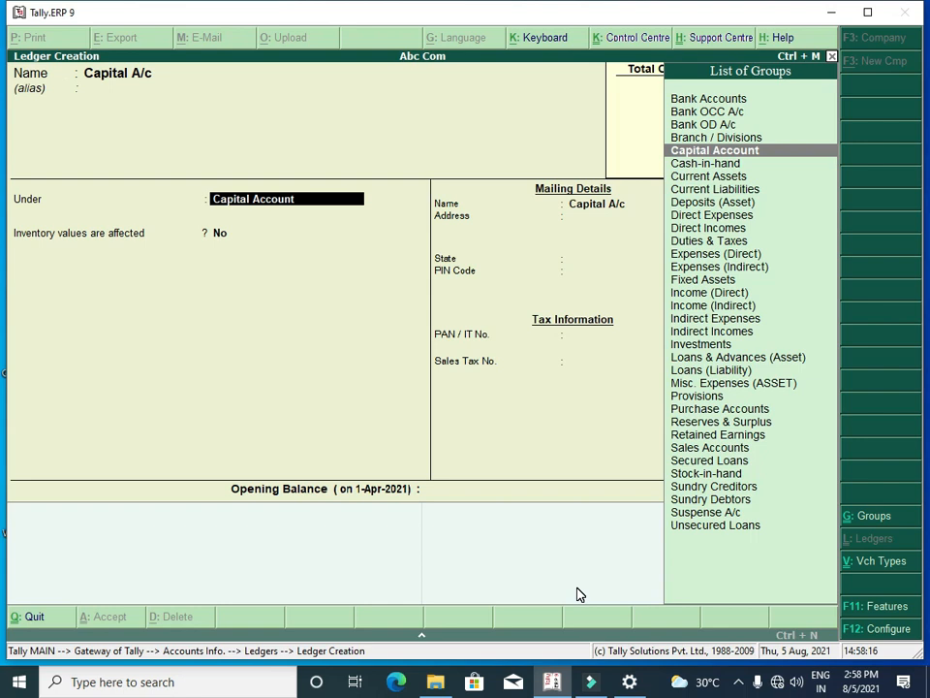
key("Return")
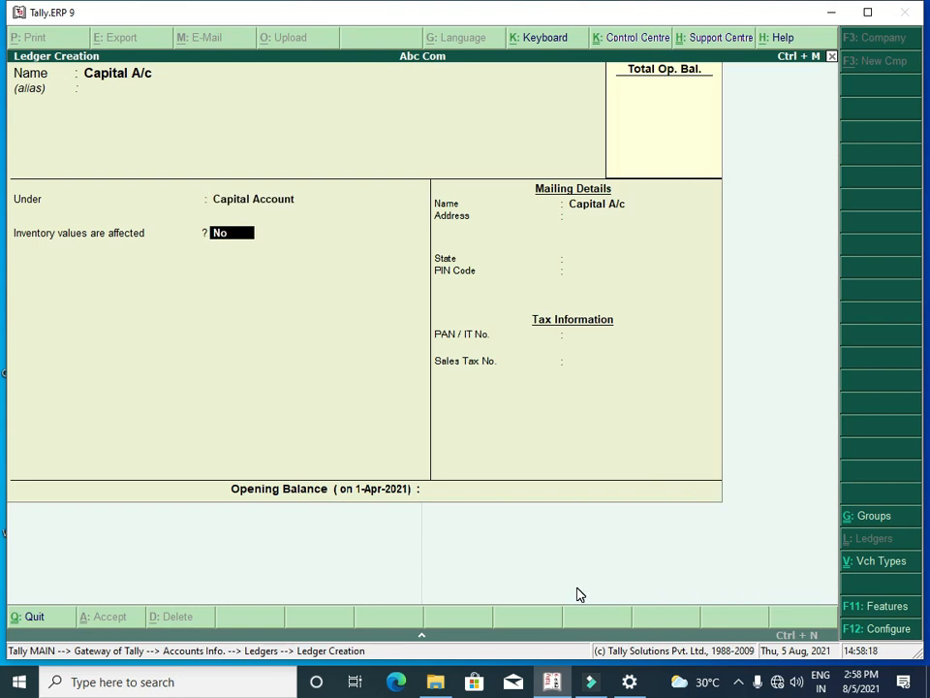
- Keep the remaining Capital A/c details at their defaults and save the ledger
key("Return")
key("Return")
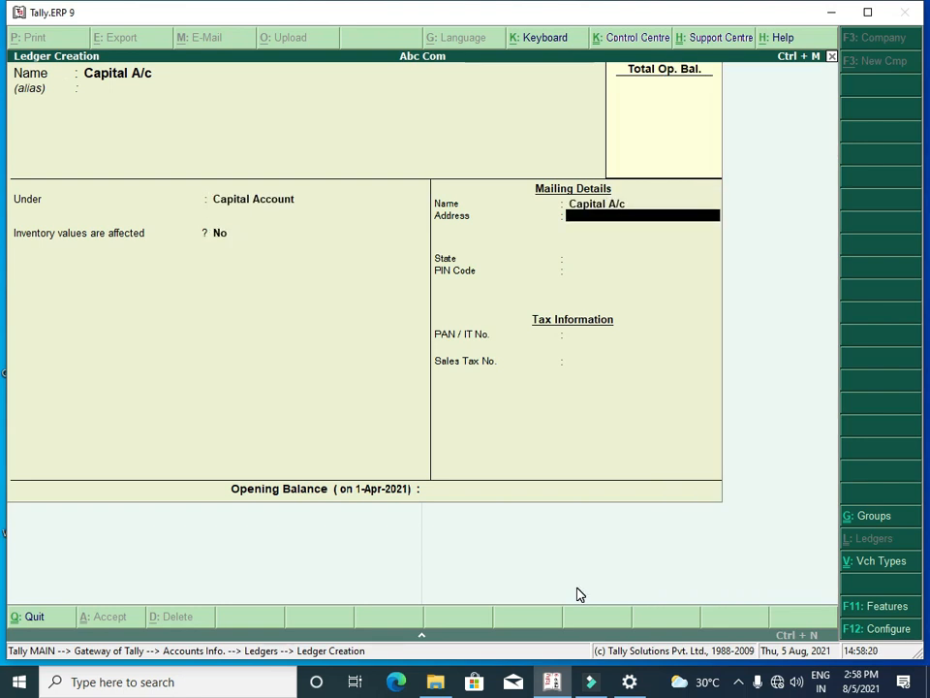
key("Return")
key("Return")
key("Return")
key("Return")
key("Return")
key("Return")
key("Return")
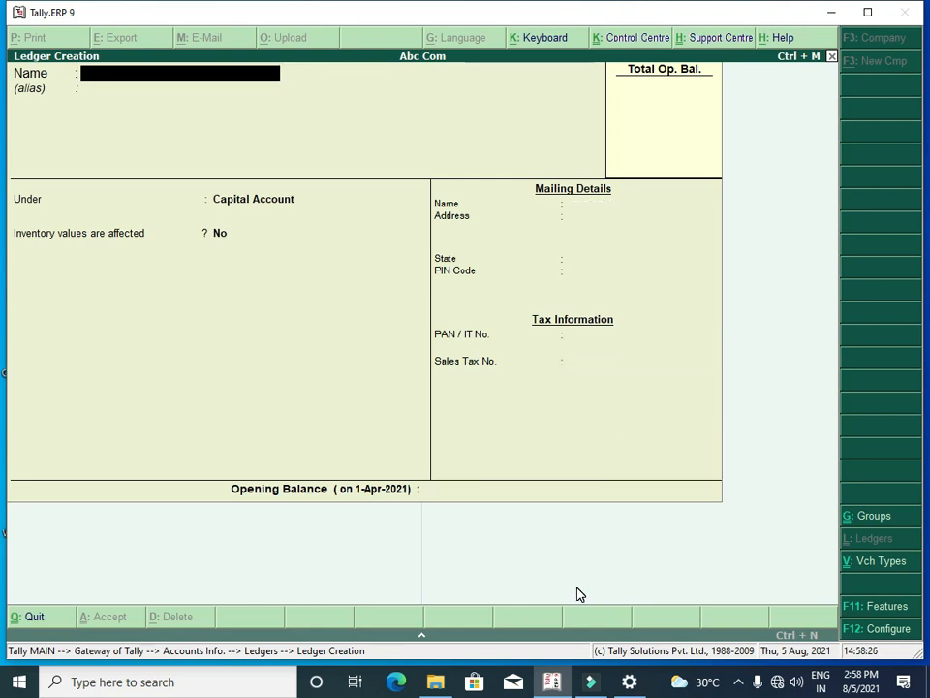
- Name the next ledger Withdraw A/c and place it under the Capital Account group
type("Withdraw")
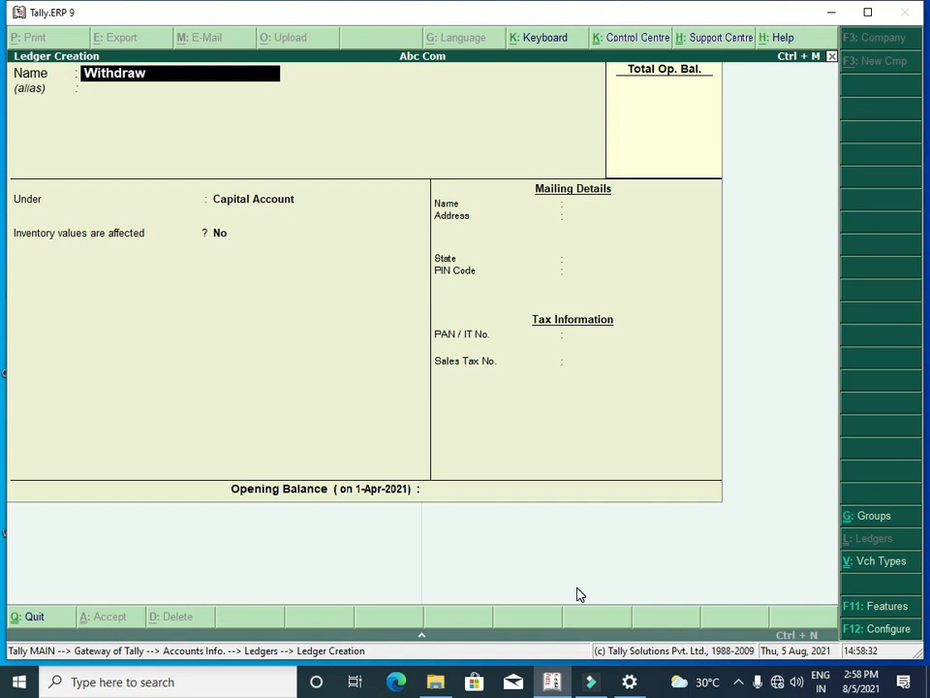
type(" a/c")
key("Return")
key("Return")
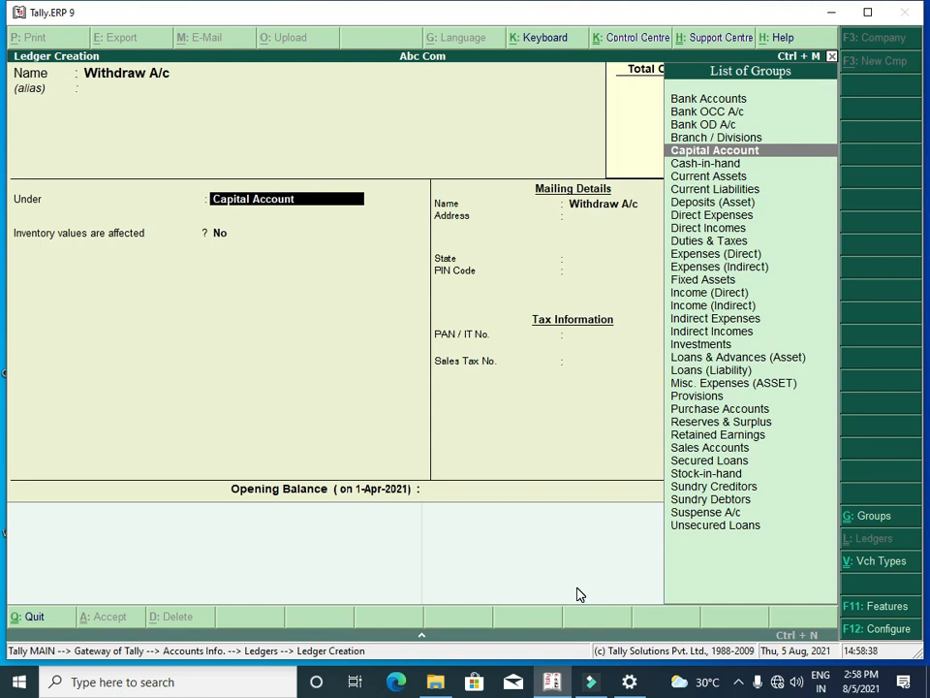
key("Return")
- Keep the remaining Withdraw A/c details at their defaults and save the ledger
key("Return")
key("Return")
key("Return")
key("Return")
key("Return")
key("Return")
key("Return")
key("Return")
key("Return")
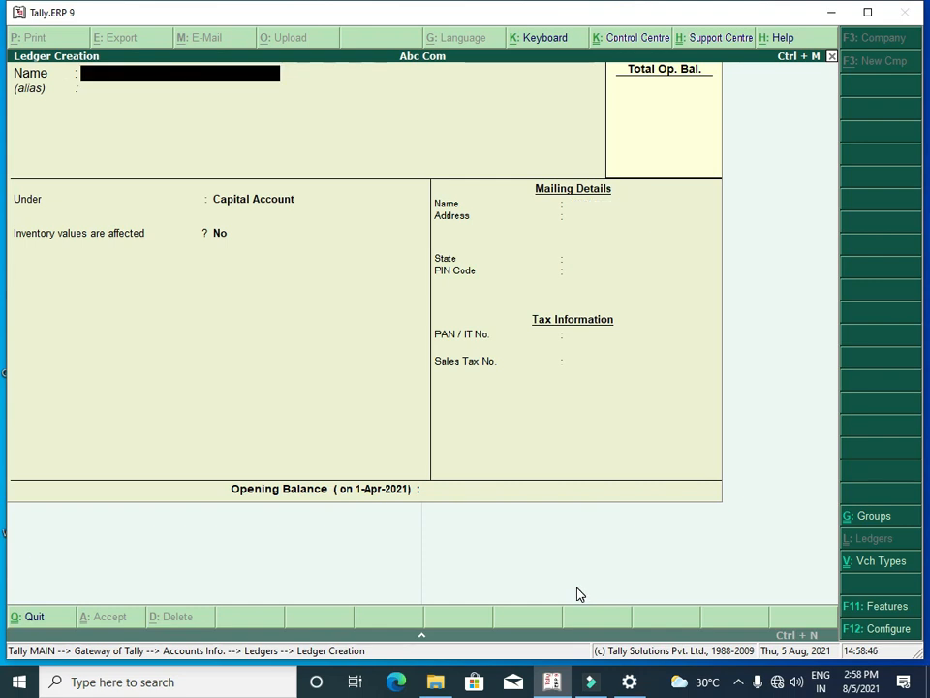
- Name the next ledger Raserver & Surplusa A/c and leave its alias blank
type("Ra")
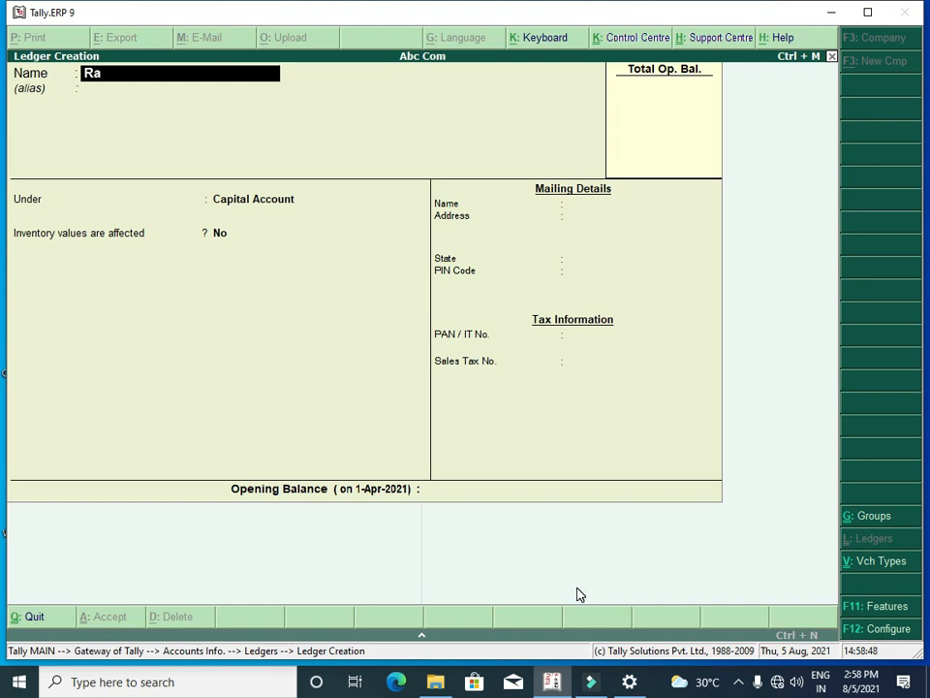
type("server &")
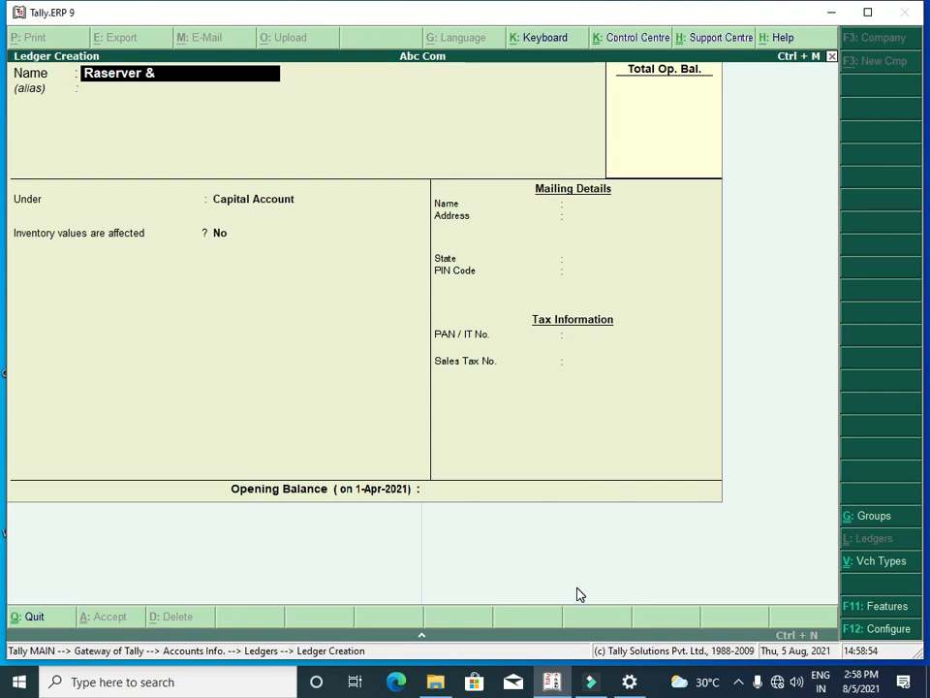
type(" Surplusa a/c")
key("Return")
key("Return")
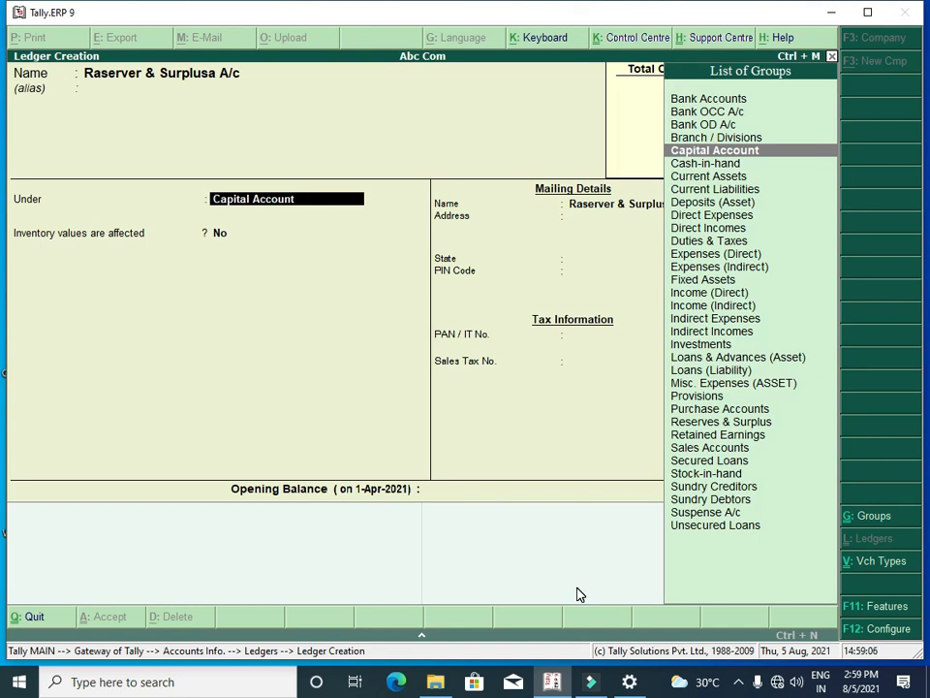
- Place the Raserver & Surplusa A/c ledger under the Reserves & Surplus group
key("Down")
key("Down")
key("Down")
key("Down")
key("Down")
key("Down")
key("Down")
key("Down")
key("Down")
key("Down")
key("Down")
key("Down")
key("Down")
key("Down")
key("Down")
key("Down")
key("Down")
key("Down")
key("Down")
key("Down")
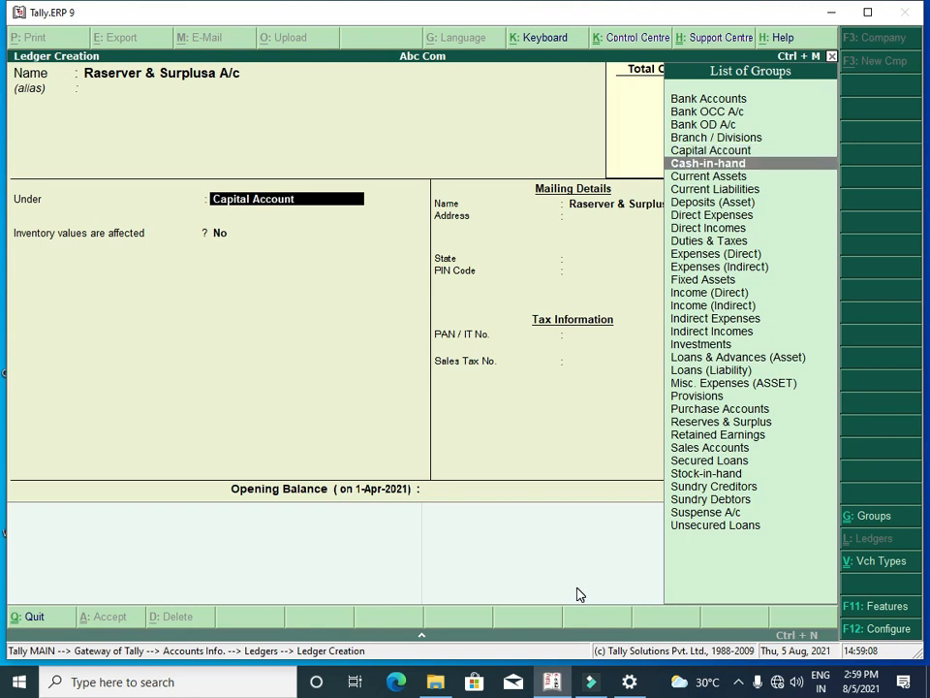
key("Up")
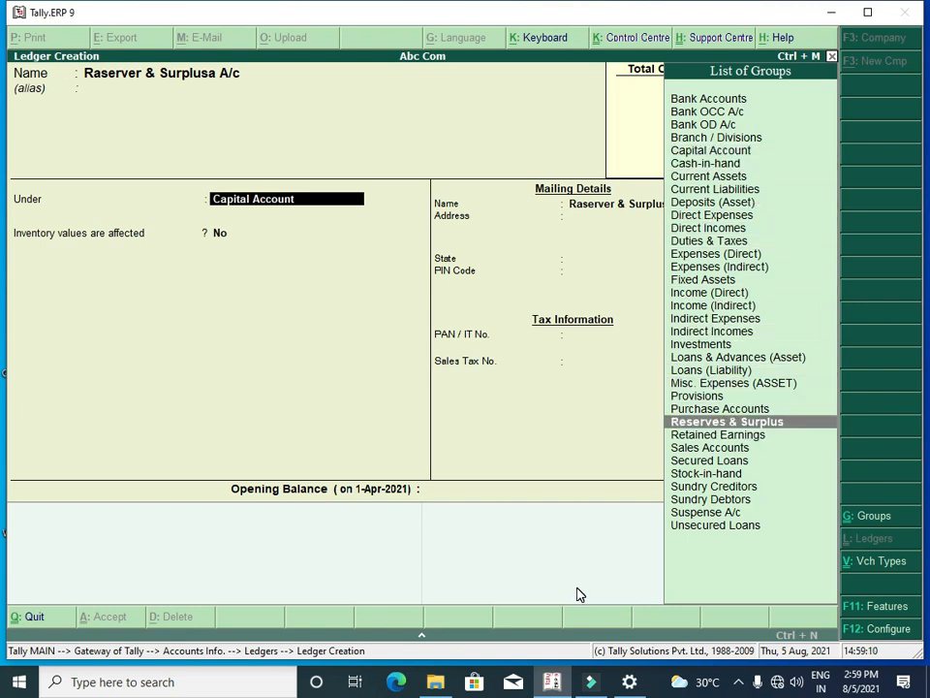
key("Return")
- Keep the remaining Raserver & Surplusa A/c details at their defaults and save the ledger
key("Return")
key("Return")
key("Return")
key("Return")
key("Return")
key("Return")
key("Return")
key("Return")
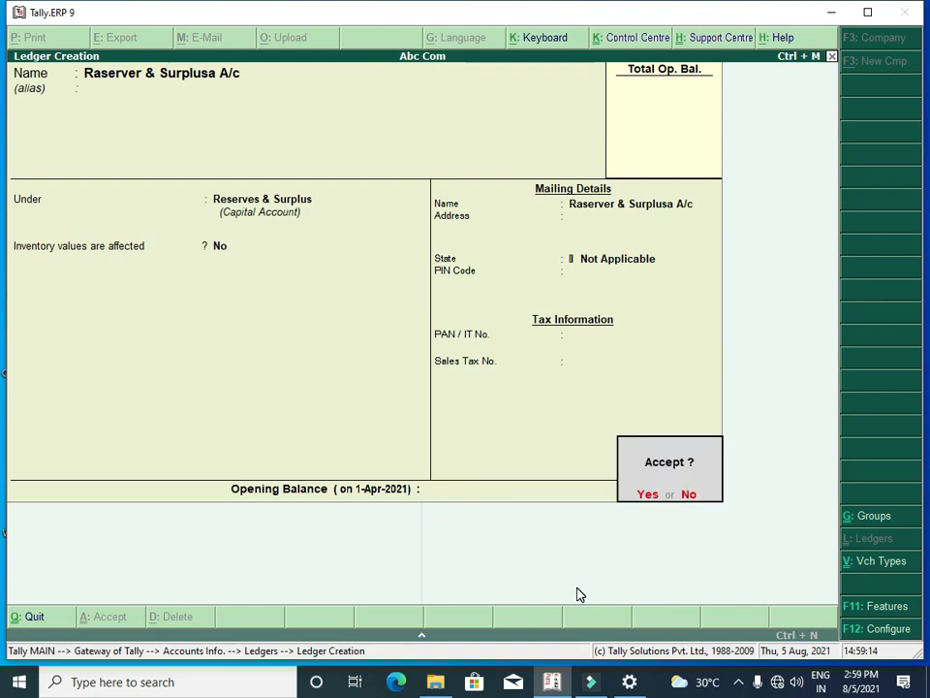
key("Return")
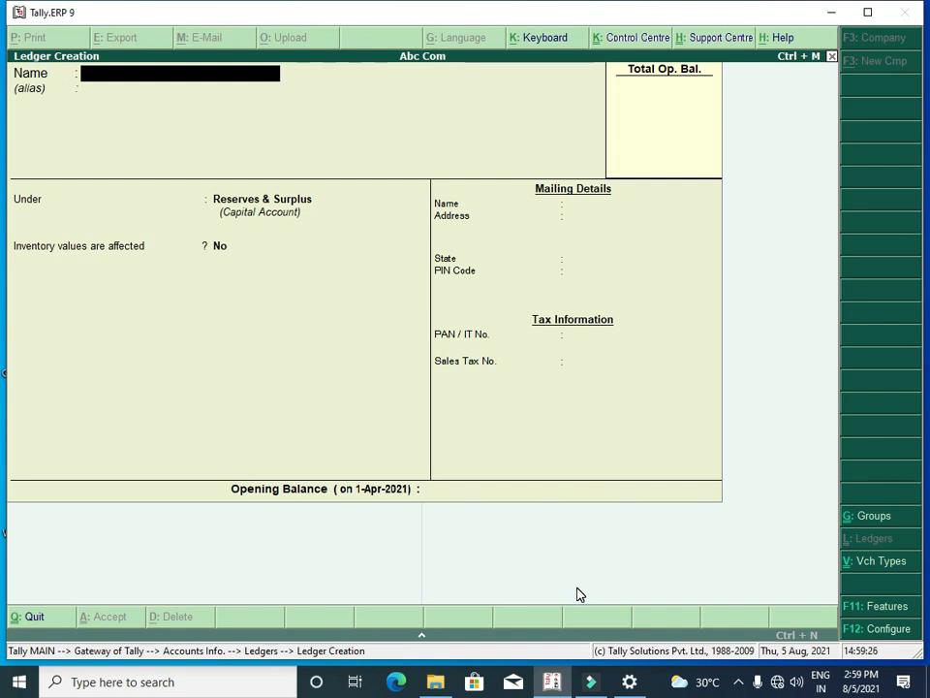
type(".................................................")
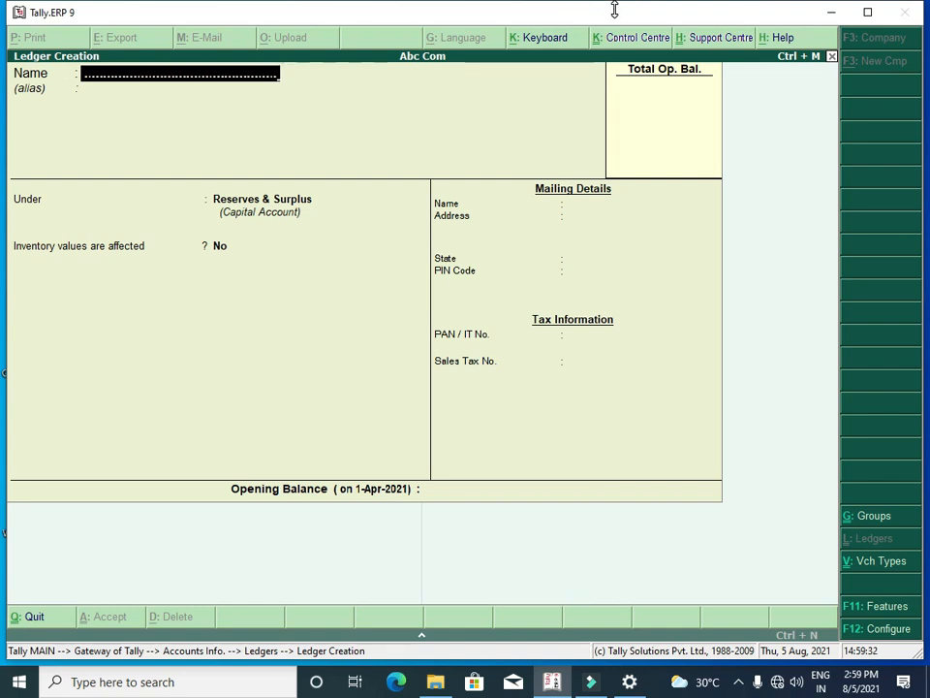
key("BackSpace")
key("BackSpace")
key("BackSpace")
key("BackSpace")
key("BackSpace")
key("BackSpace")
key("BackSpace")
key("BackSpace")
key("BackSpace")
key("BackSpace")
key("BackSpace")
key("BackSpace")
key("BackSpace")
key("BackSpace")
key("BackSpace")
key("BackSpace")
key("BackSpace")
key("BackSpace")
key("BackSpace")
key("BackSpace")
key("BackSpace")
key("BackSpace")
key("BackSpace")
key("BackSpace")
key("BackSpace")
key("BackSpace")
key("BackSpace")
key("BackSpace")
key("BackSpace")
key("BackSpace")
key("BackSpace")
key("BackSpace")
key("BackSpace")
key("BackSpace")
key("BackSpace")
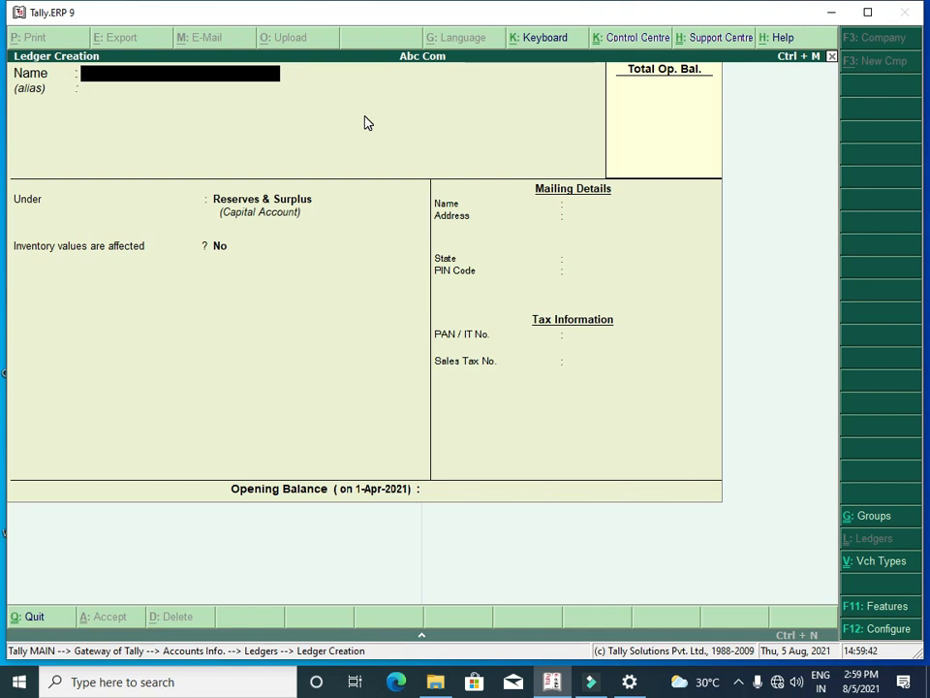
- Name the next ledger Stat of Bank and place it under the Bank Accounts group
type("Stata")
key("BackSpace")
type("of Bank")
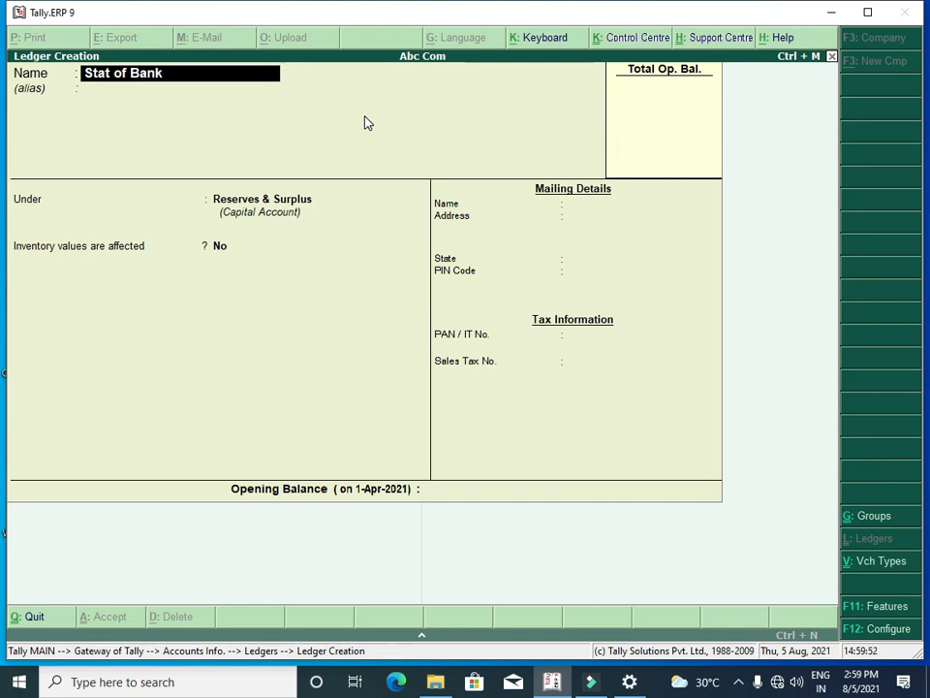
key("Return")
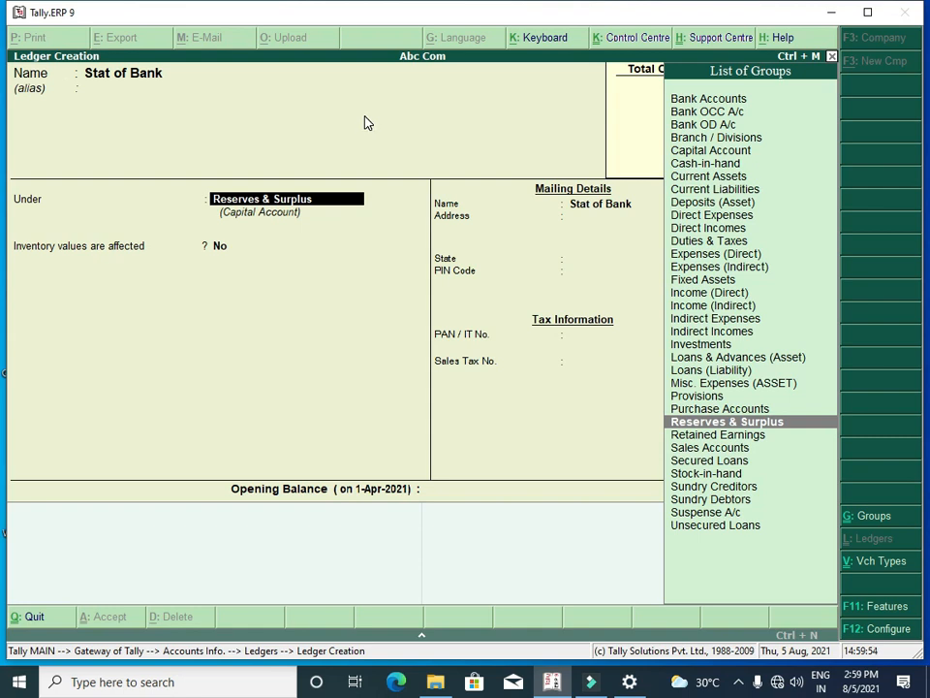
type("B")
key("Return")
- Keep the remaining Stat of Bank details at their defaults and save the ledger
key("Return")
key("Return")
key("Return")
key("Return")
key("Return")
key("Return")
key("Return")
key("Return")
key("Return")
key("Return")
- Name the next ledger Bank of India and keep it under the Bank Accounts group
type("Of")
key("BackSpace")
key("BackSpace")
type("Bank of indai")
key("BackSpace")
key("BackSpace")
type("ia")
key("Return")
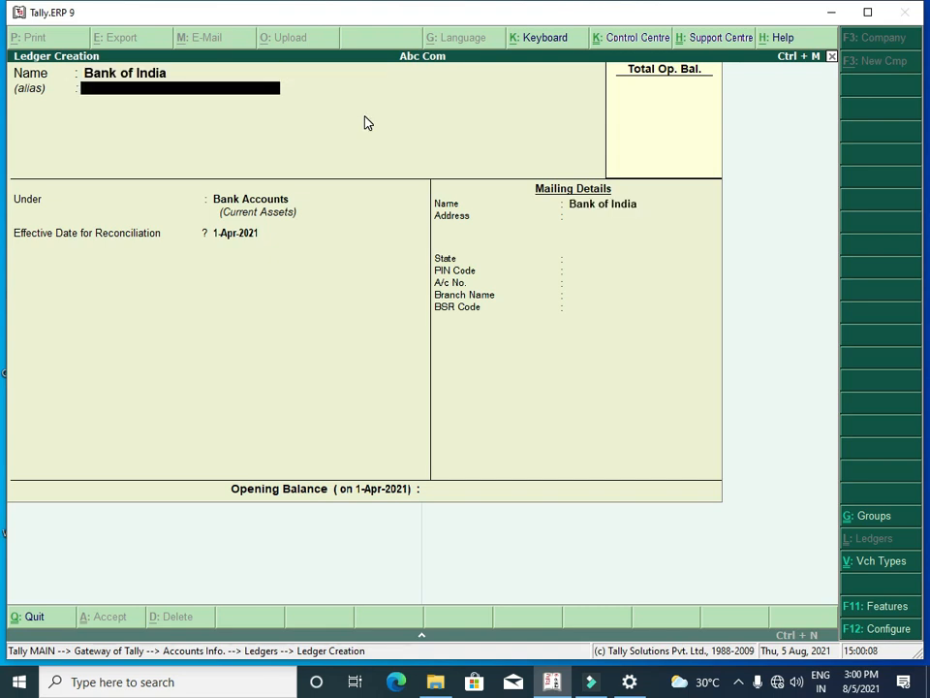
key("Return")
key("Return")
- Keep the reconciliation date and mailing details of Bank of India at their defaults and save the ledger
key("Return")
key("Return")
key("Return")
key("Return")
key("Return")
key("Return")
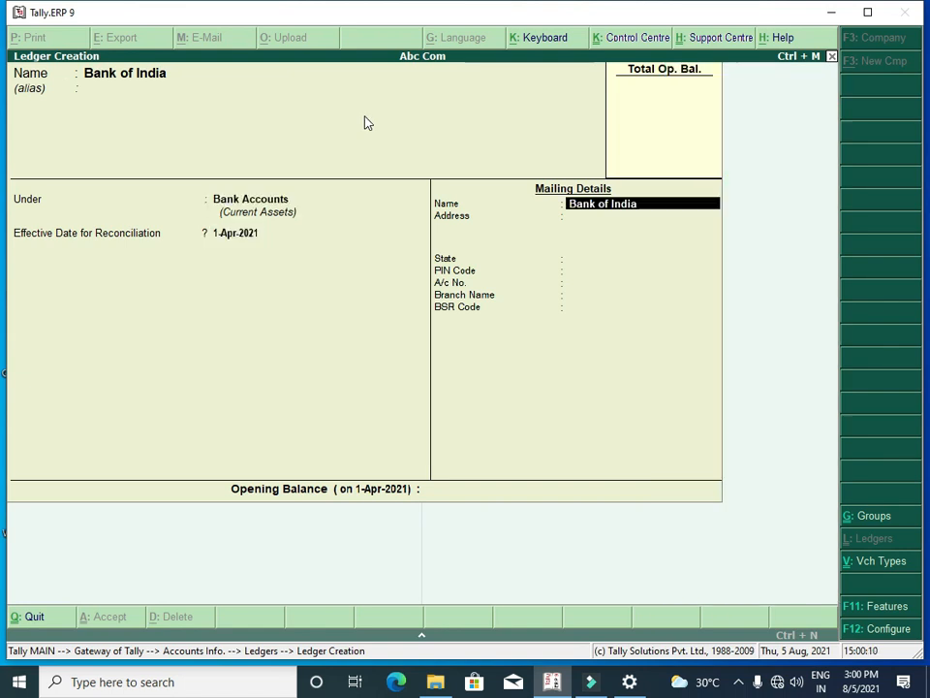
key("Return")
key("Return")
key("Return")
key("Return")
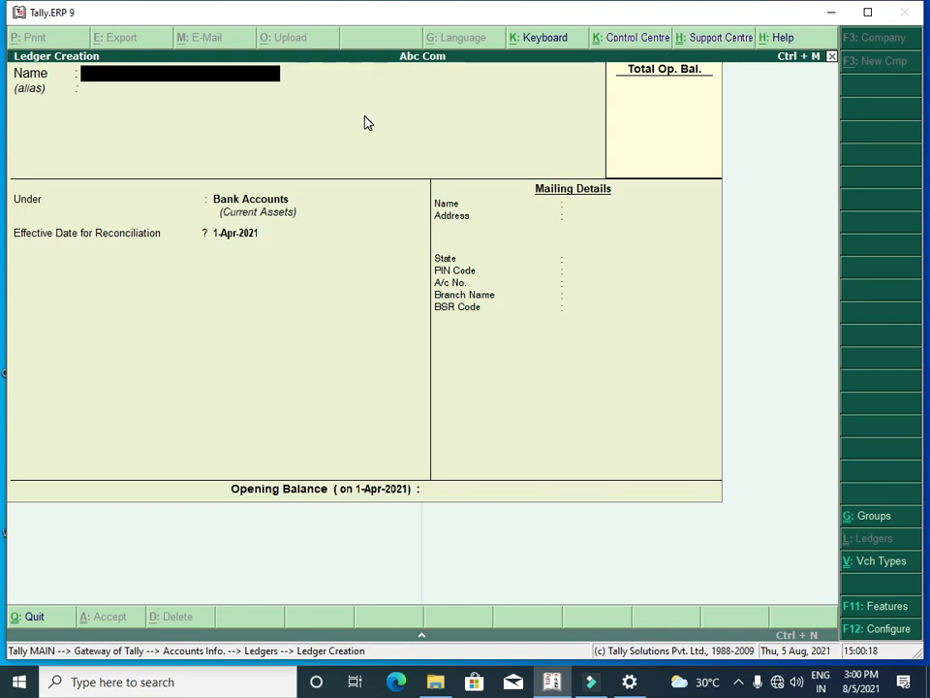
- Name the next ledger with the employee's first name followed by Salary A/c
type("Mahesh Sa")
key("BackSpace")
type("Salar")
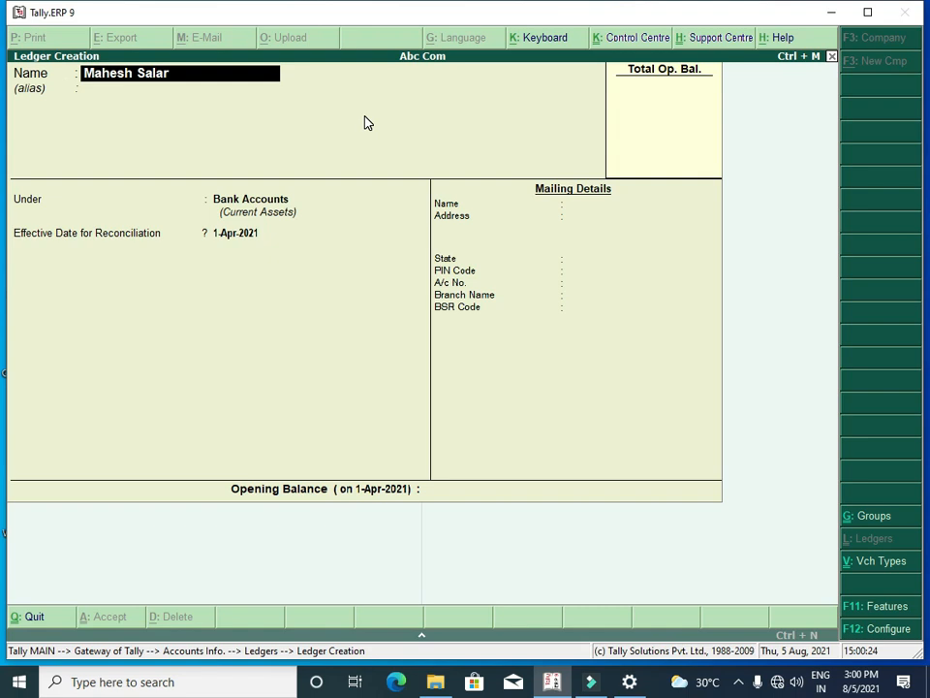
type("y a.c.")
key("BackSpace")
key("BackSpace")
key("BackSpace")
type("/c")
key("Return")
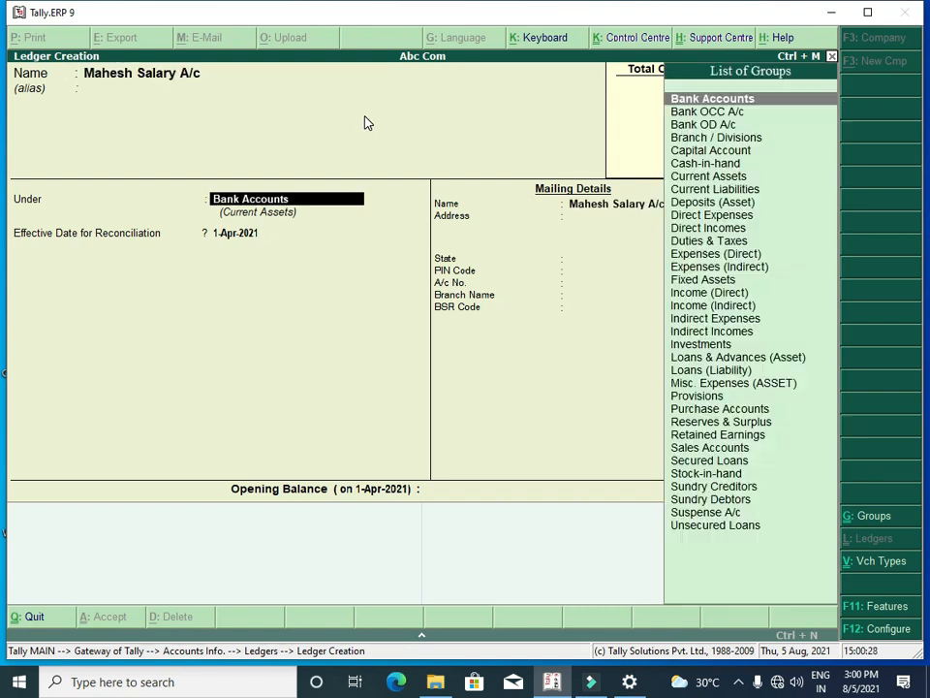
- Place the salary ledger under the Indirect Expenses group and save it with the other details at their defaults
type("I")
key("Down")
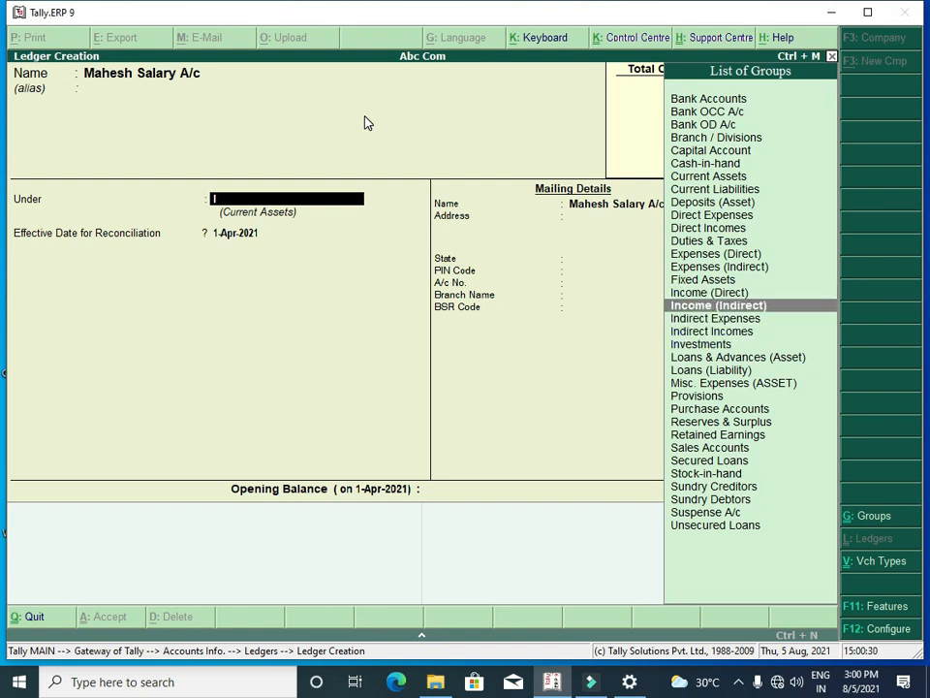
key("Down")
key("Return")
key("Return")
key("Return")
key("Return")
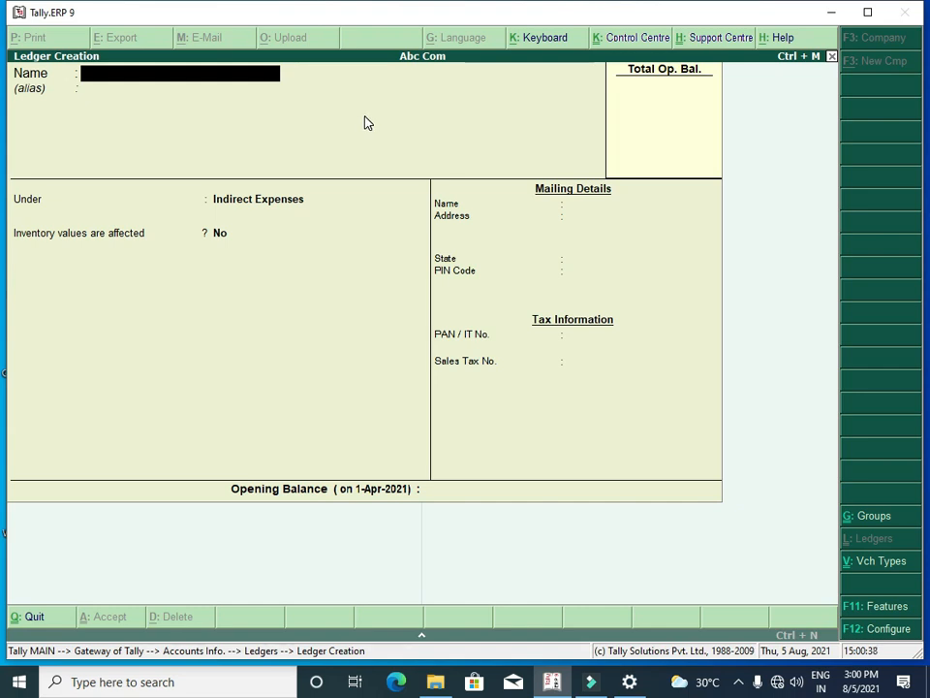
- Name the next ledger Furniture A/c and place it under the Fixed Assets group
type("Furniture a/")
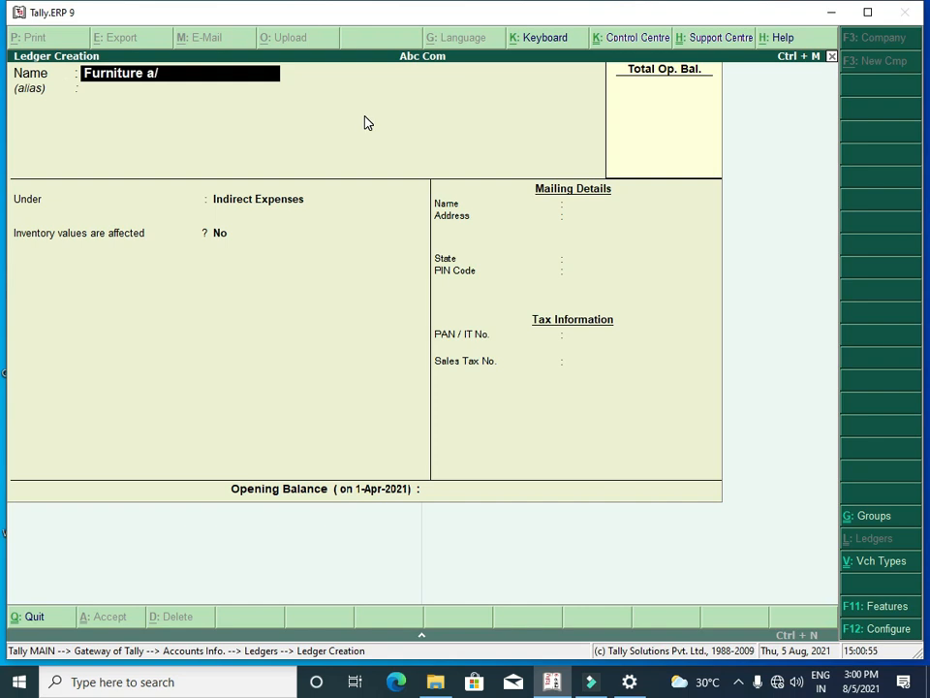
type("c")
key("Return")
key("Return")
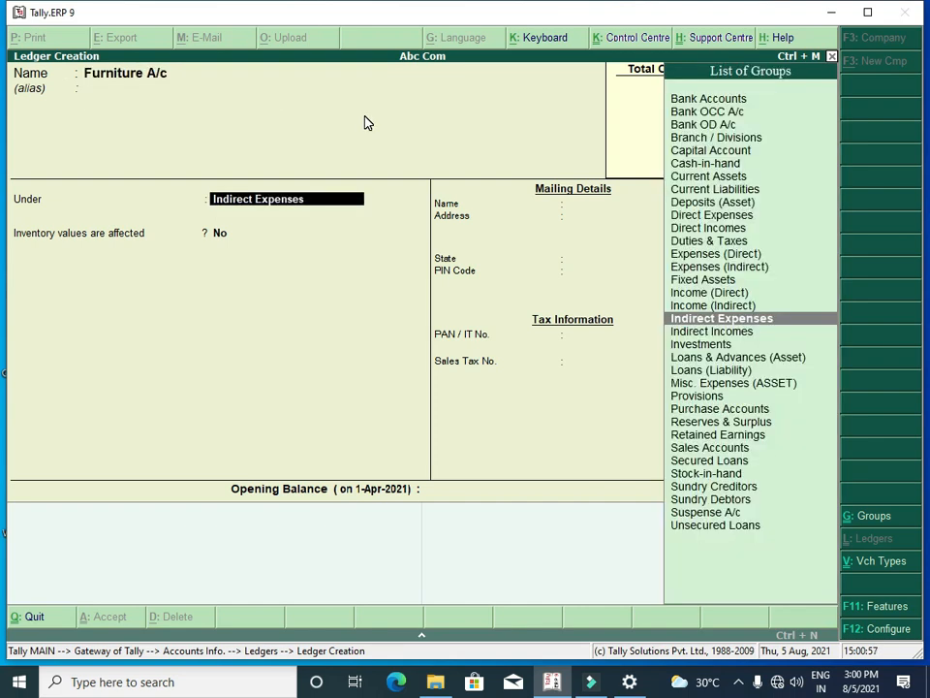
type("F")
key("Return")
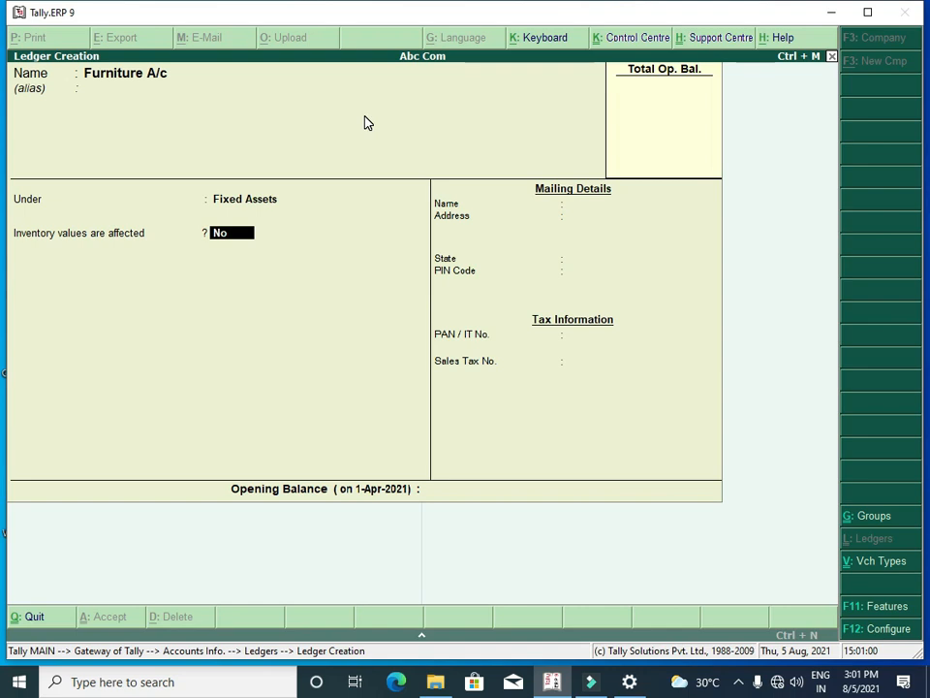
- Leave inventory values and the opening balance of Furniture A/c at their defaults and save the ledger
key("Return")
key("Return")
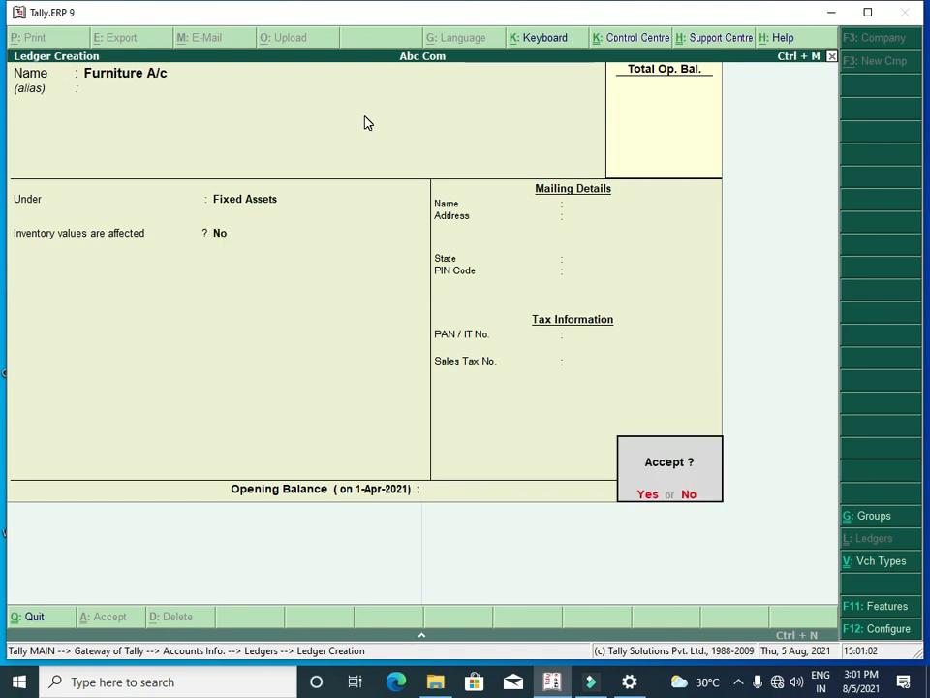
key("Return")
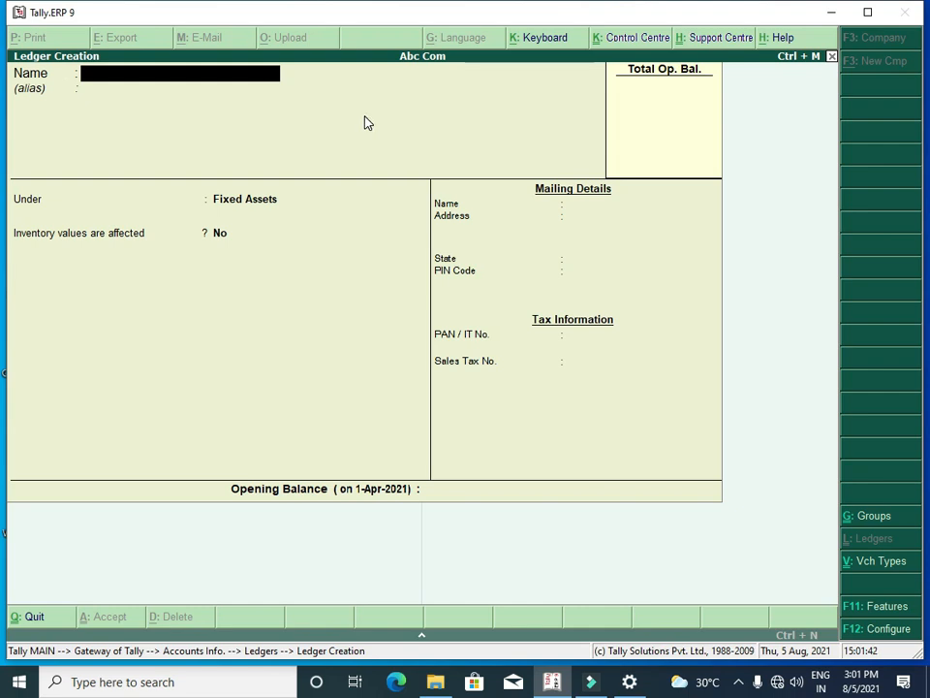
- Name the next ledger Receiver Incom and leave its alias empty
type("Receiver incom")
key("Return")
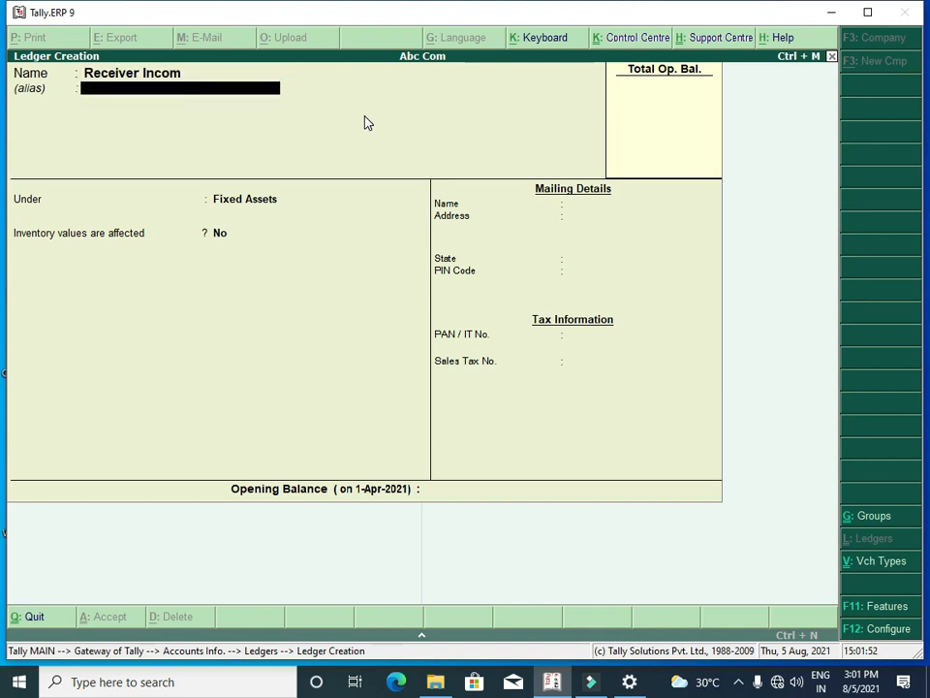
key("Return")
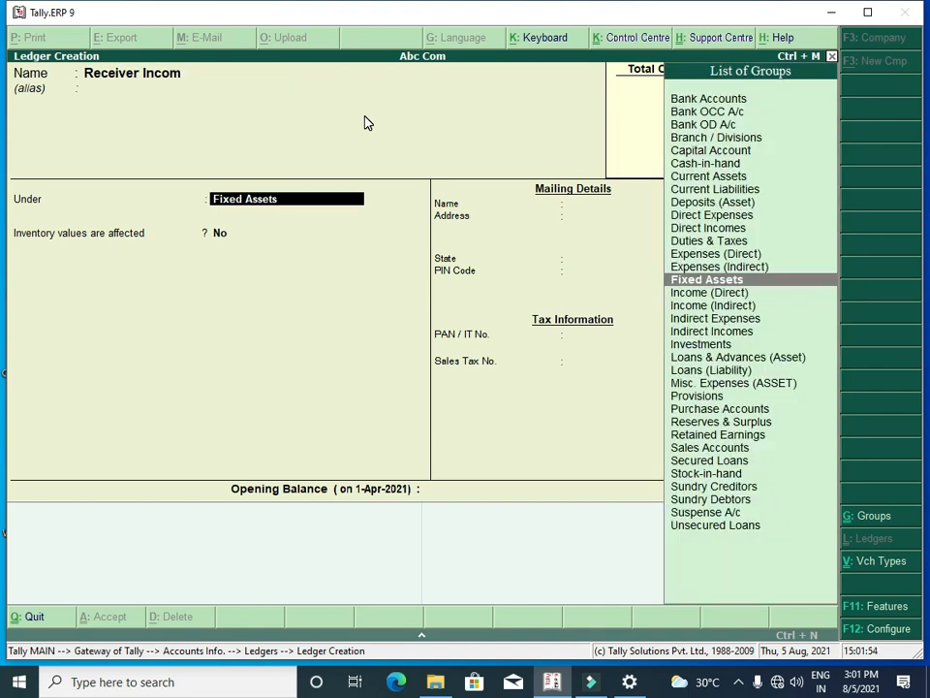
- Place the Receiver Incom ledger under the Indirect Incomes group and save it with the other details at their defaults
type("i")
key("Down")
key("Down")
key("Down")
key("Return")
key("Return")
key("Return")
key("Return")
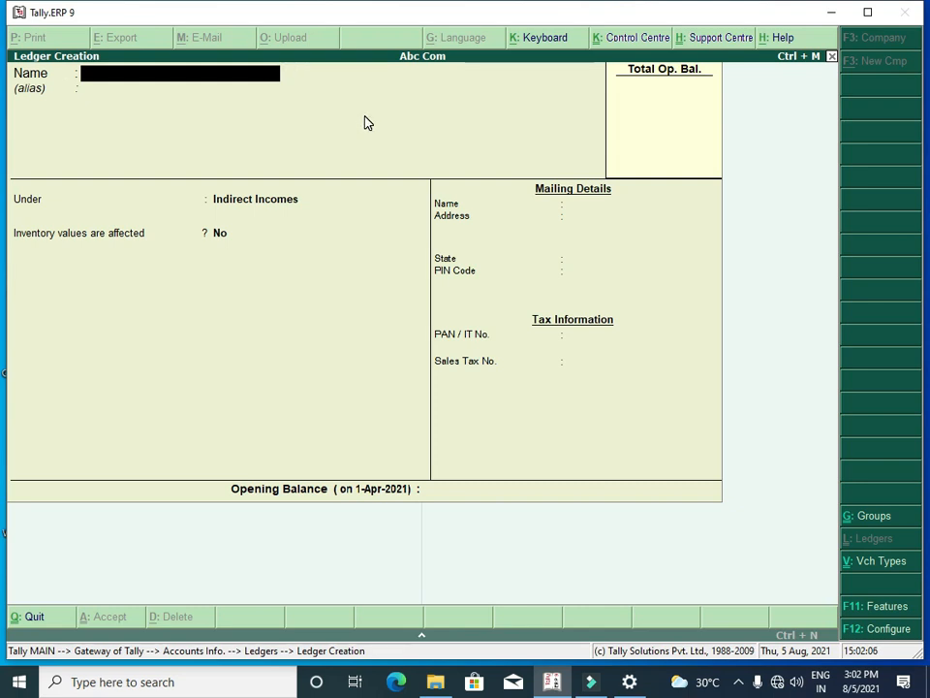
- Name the next ledger Share & Debutures and leave its alias empty
type("Share & Deb")
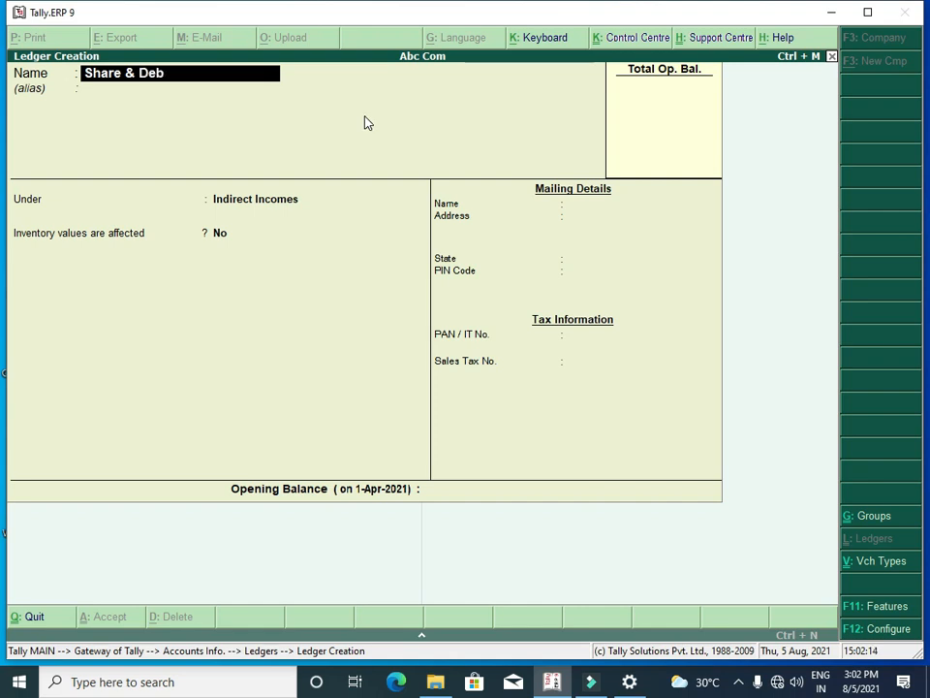
type("utures")
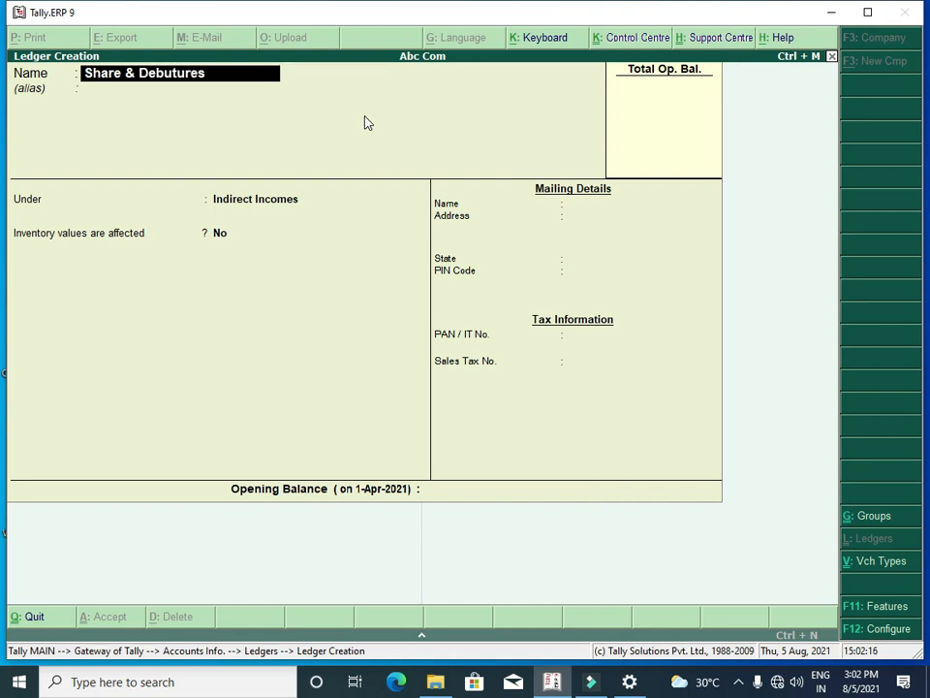
key("Return")
key("Return")
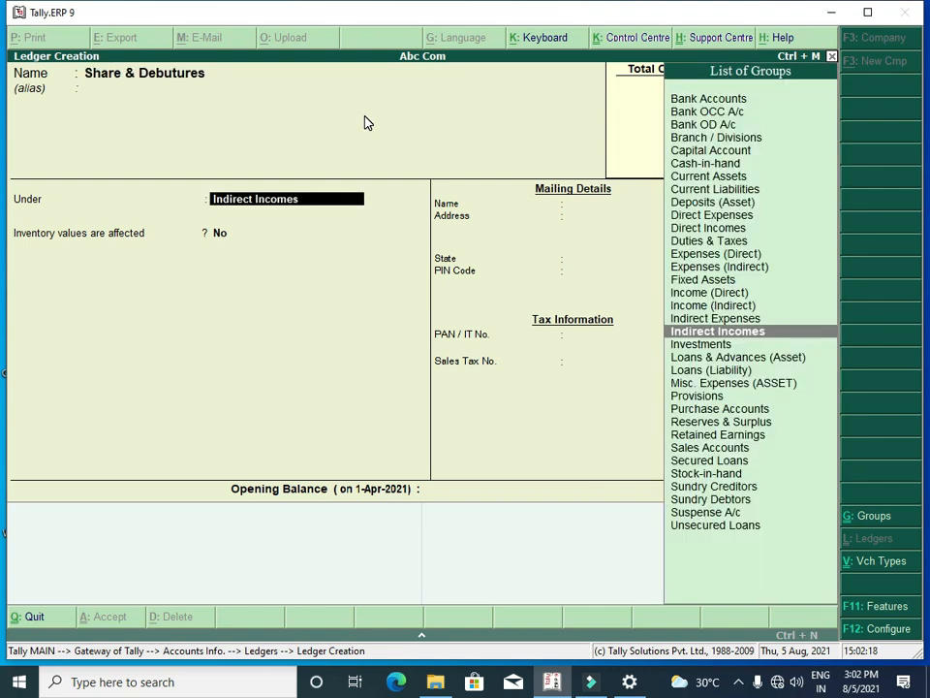
- Place the Share & Debutures ledger under the Investments group and save it with the other details at their defaults
type("I")
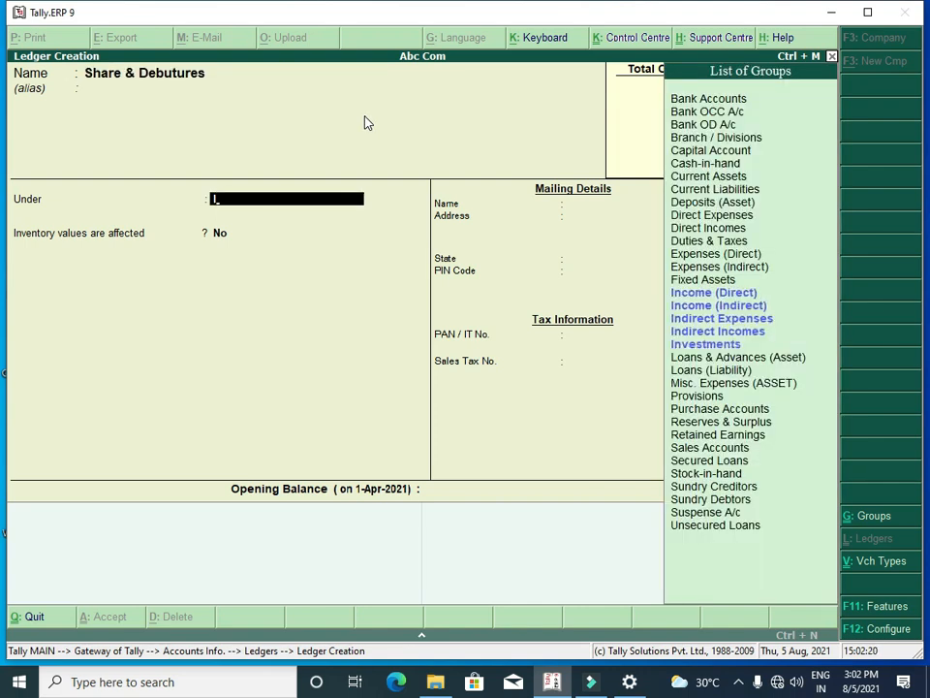
key("Down")
key("Down")
key("Down")
key("Down")
key("Return")
key("Return")
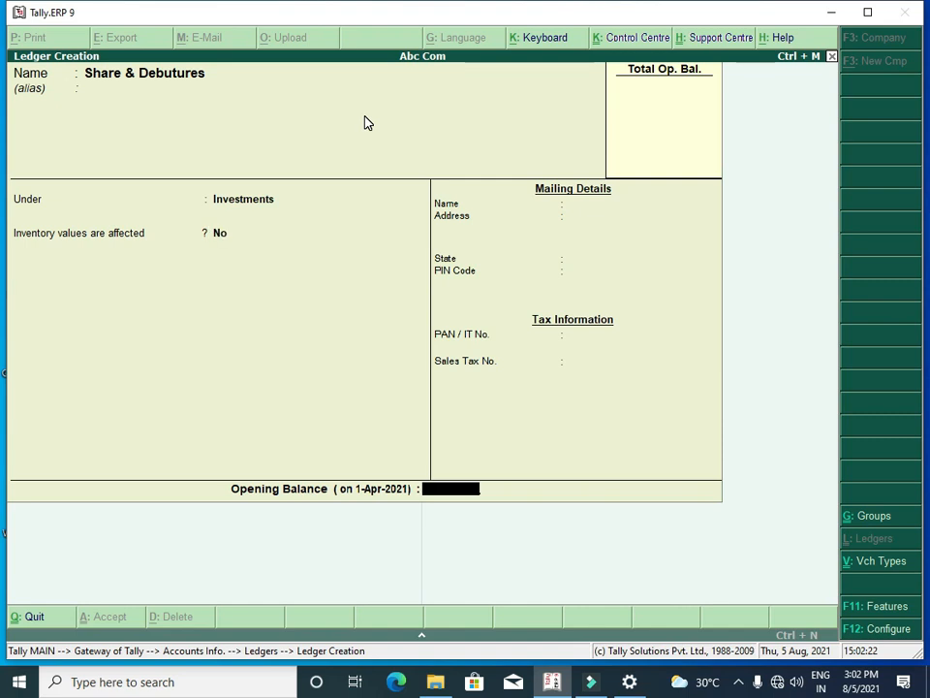
key("Return")
key("Return")
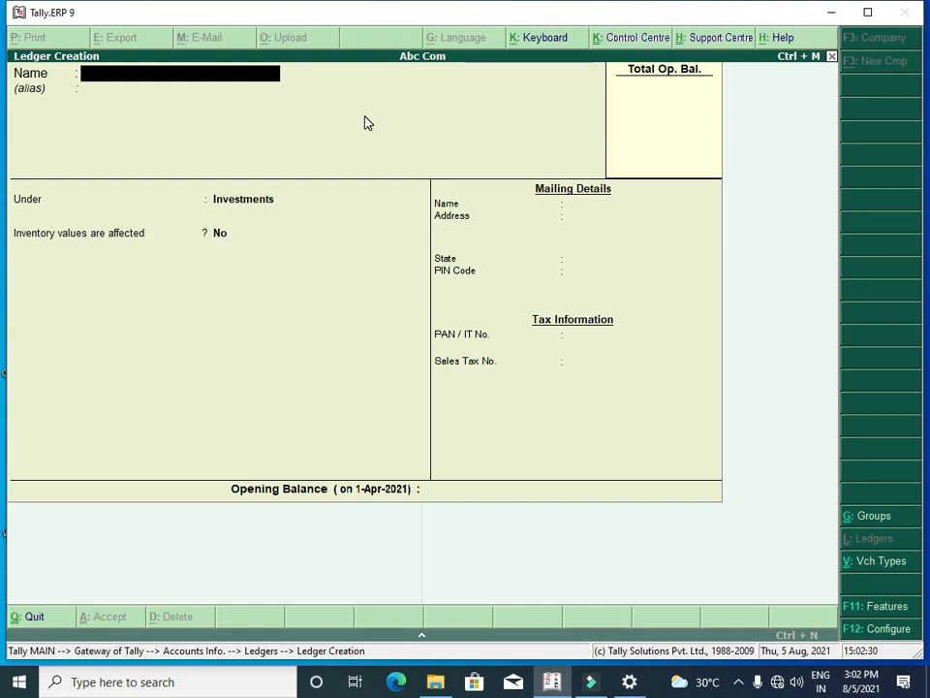
- Name the next ledger Bank of Barod Lons and leave its alias empty
type("Of")
key("BackSpace")
key("BackSpace")
type("Bank of Barod")
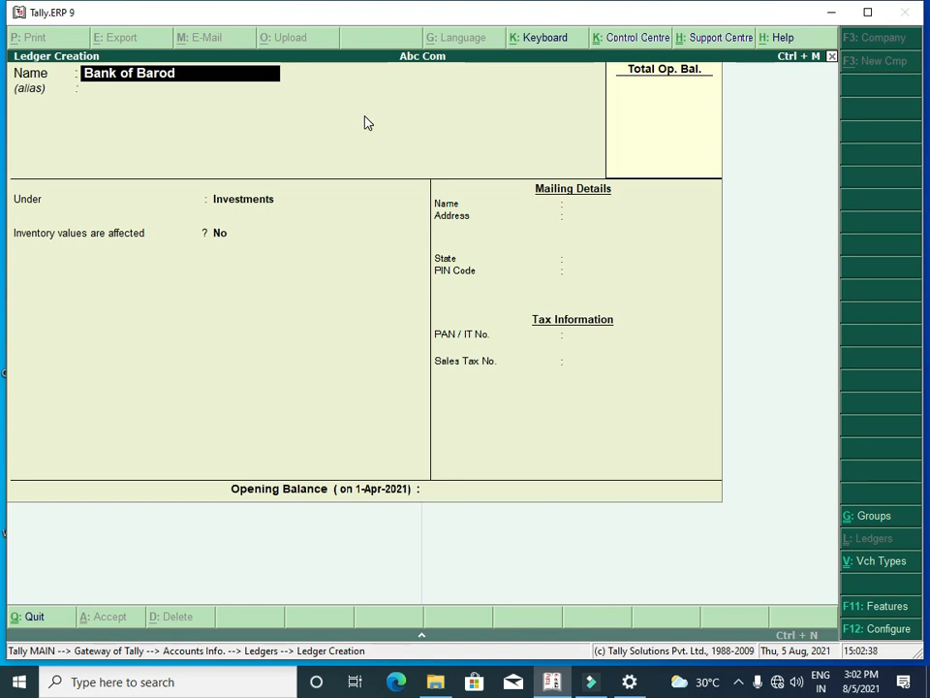
type(" Lons")
key("Return")
key("Return")
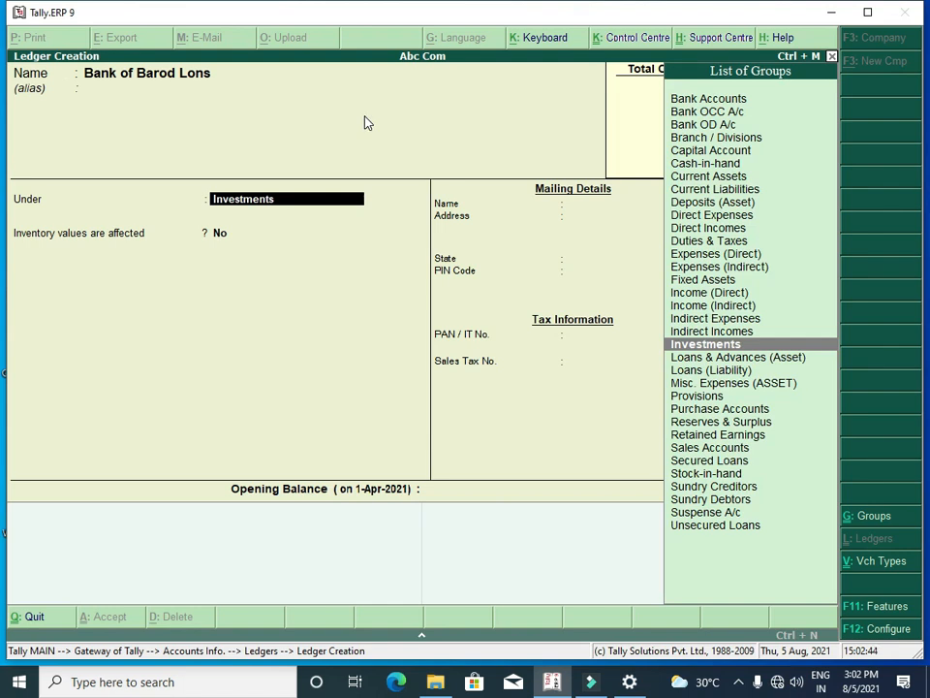
- Place the Bank of Barod Lons ledger under the Loans (Liability) group and save it with the other details at their defaults
key("Down")
key("Down")
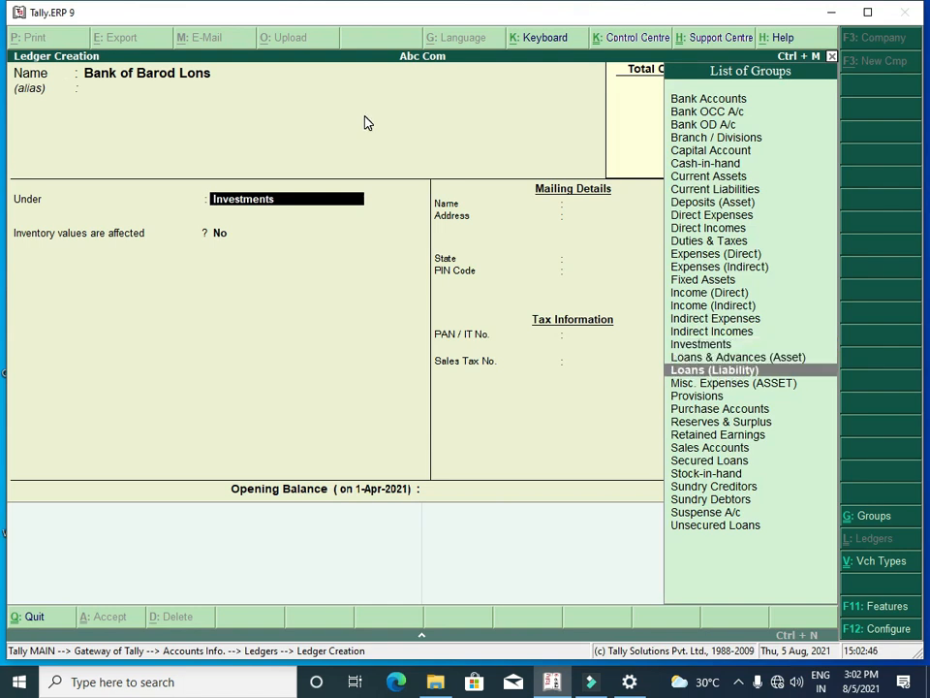
key("Return")
key("Return")
key("Return")
key("Return")
key("Return")
key("Return")
key("Return")
key("Return")
key("Return")
key("Return")
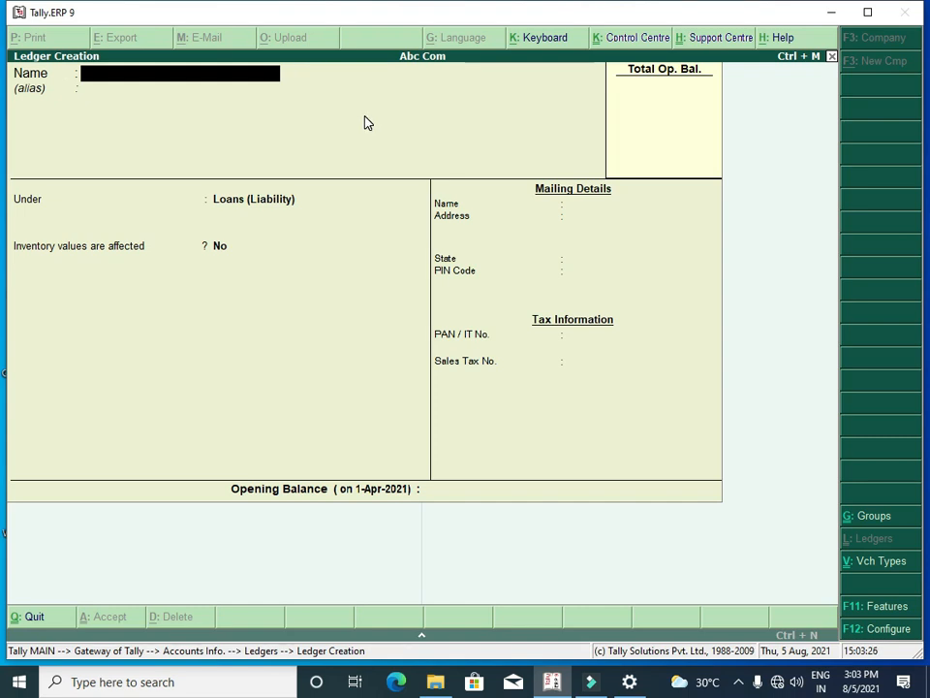
- Leave single ledger creation and open multiple ledger creation for All Items
key("Escape")
key("Return")
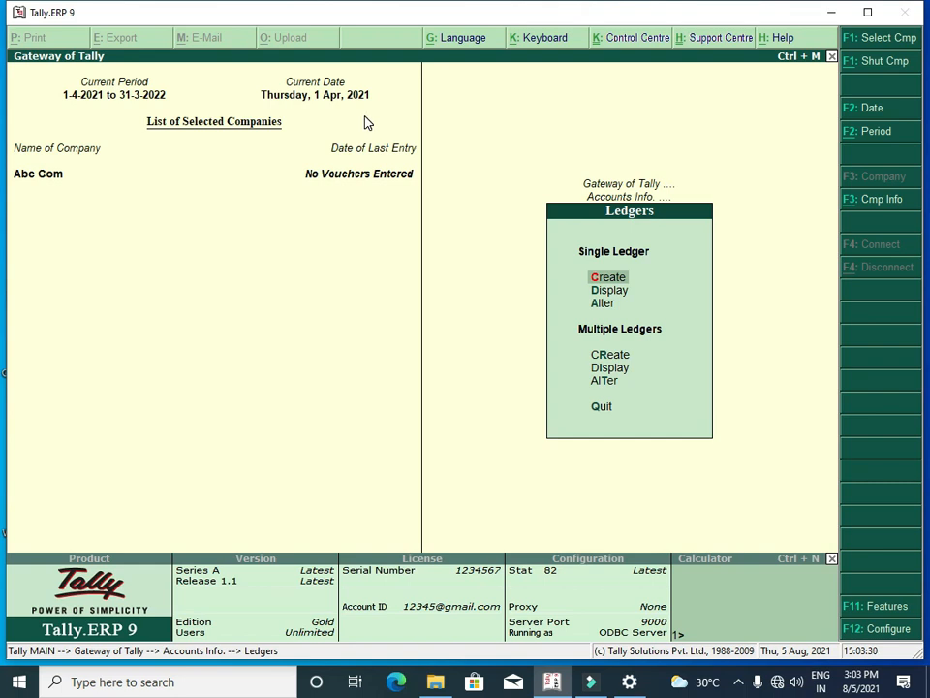
key("Down")
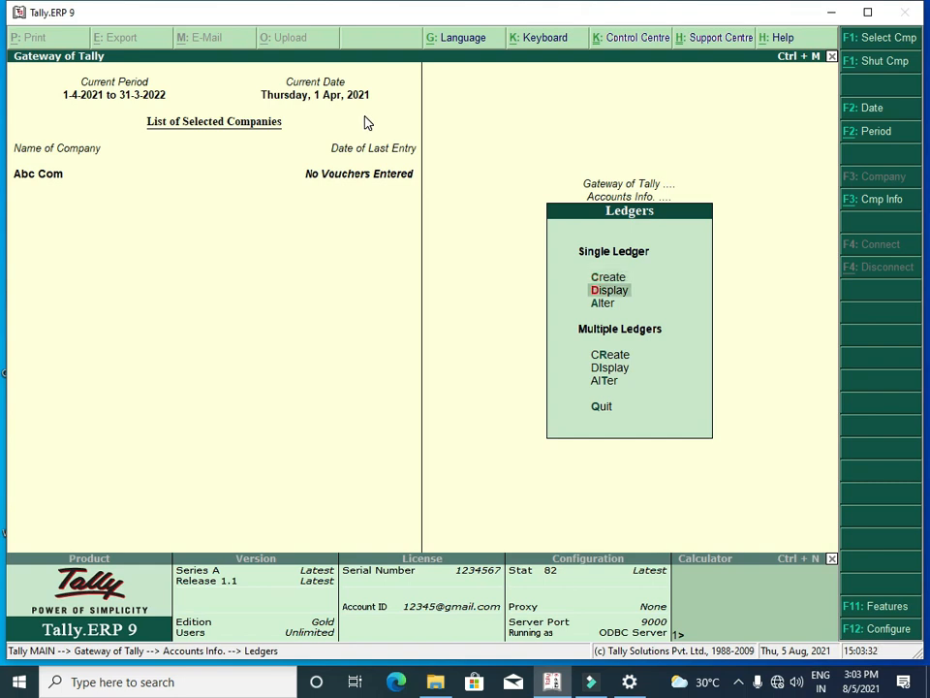
key("Down")
key("Down")
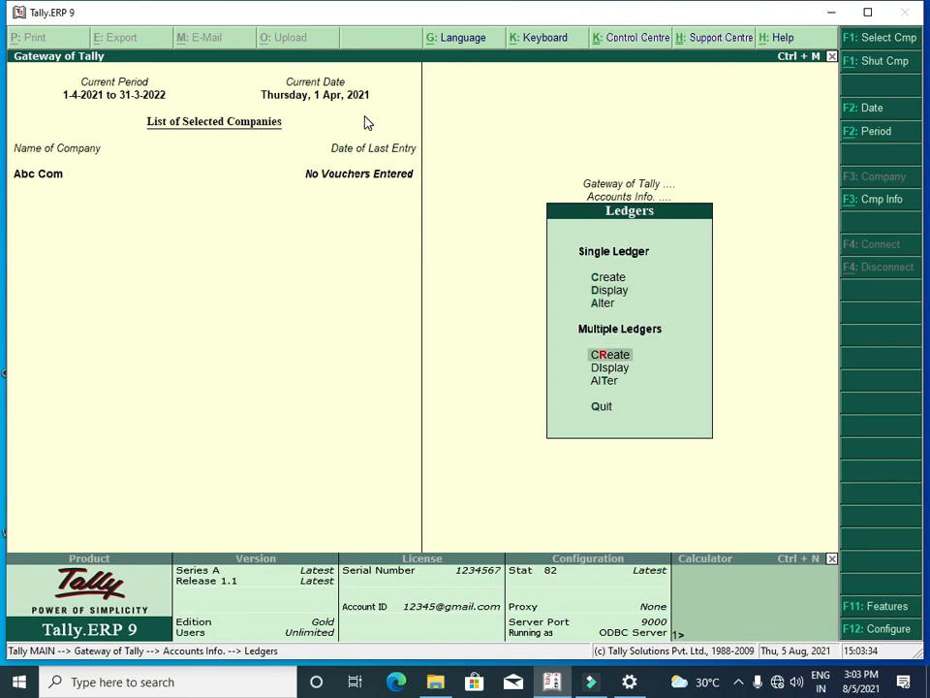
key("Return")
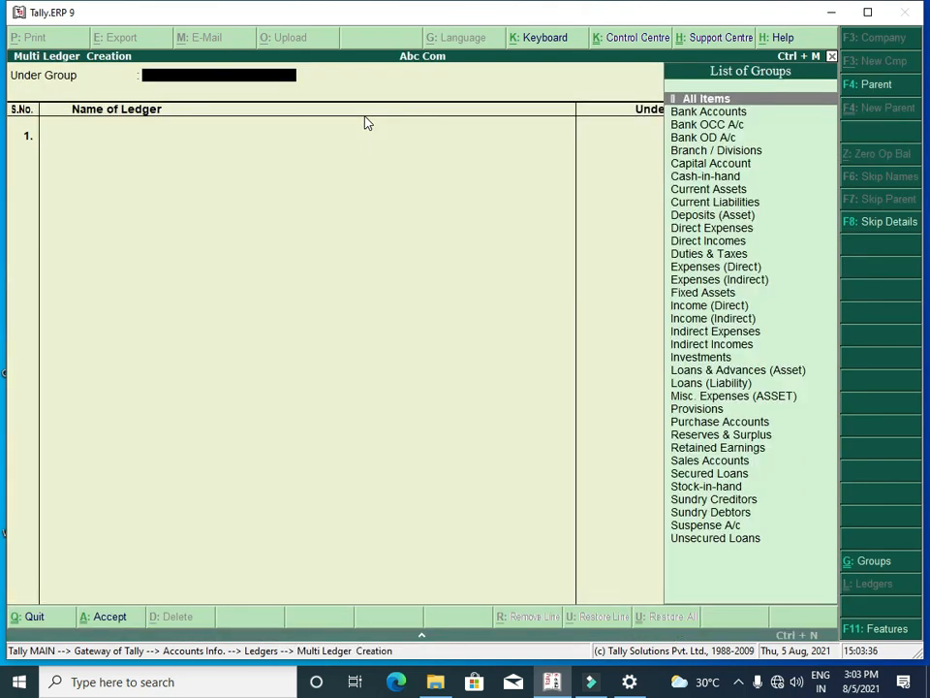
key("Return")
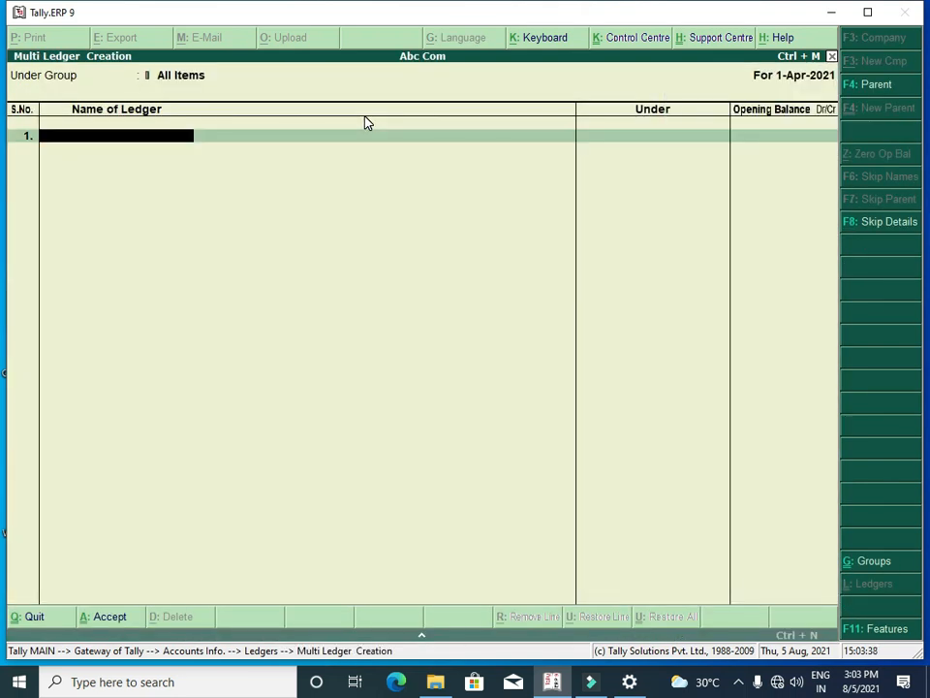
- Name the first ledger in the multiple creation list Captal A/c
type("Captal Amc")
key("BackSpace")
key("BackSpace")
key("BackSpace")
type("al A/c")
key("Return")
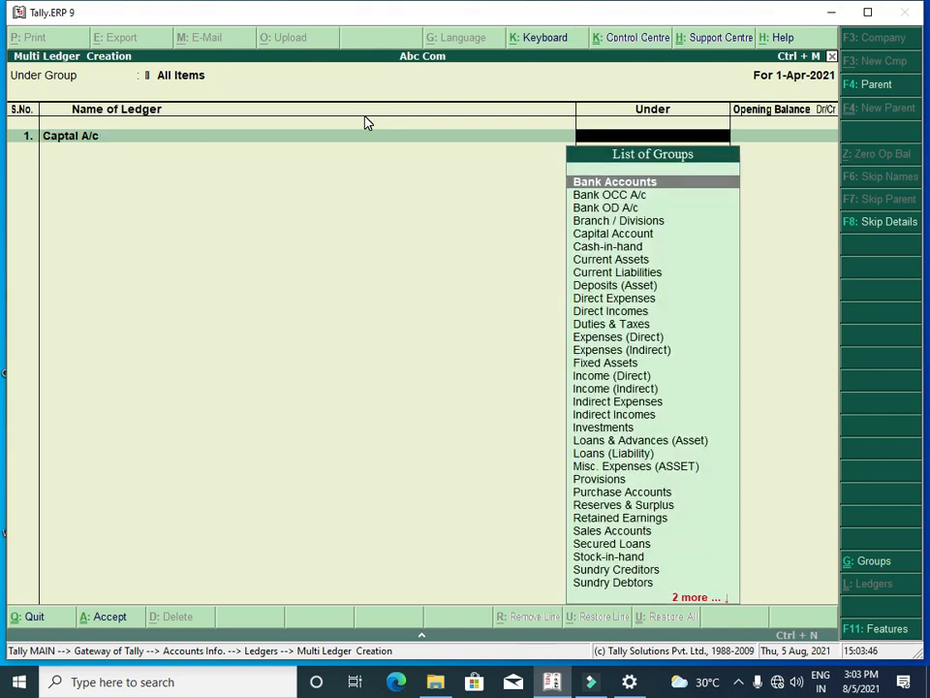
- Place Captal A/c under the Capital Account group with a blank opening balance, and quit multiple ledger creation without saving
key("Down")
key("Down")
key("Down")
key("Down")
key("Down")
key("Down")
key("Down")
key("Down")
key("Down")
key("Down")
key("Down")
key("Down")
key("Down")
key("Down")
key("Down")
key("Down")
key("Down")
key("Down")
key("Down")
key("Down")
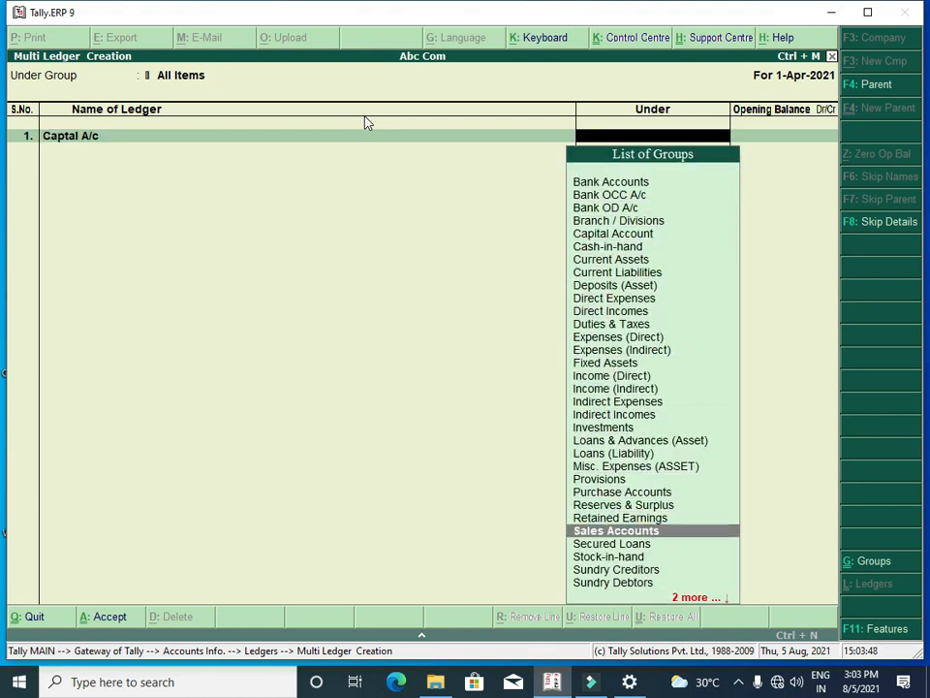
key("Up")
key("Up")
key("Up")
key("Up")
key("Up")
key("Up")
key("Up")
key("Up")
key("Up")
key("Up")
key("Up")
key("Up")
key("Up")
key("Up")
key("Up")
key("Up")
key("Up")
key("Up")
key("Up")
key("Up")
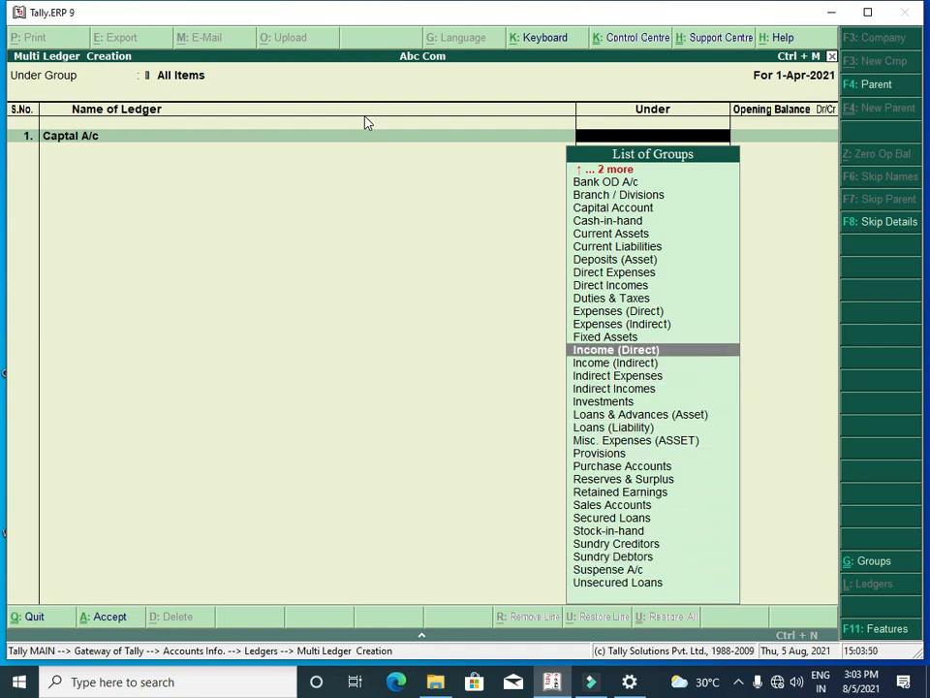
key("Down")
key("Down")
key("Down")
key("Down")
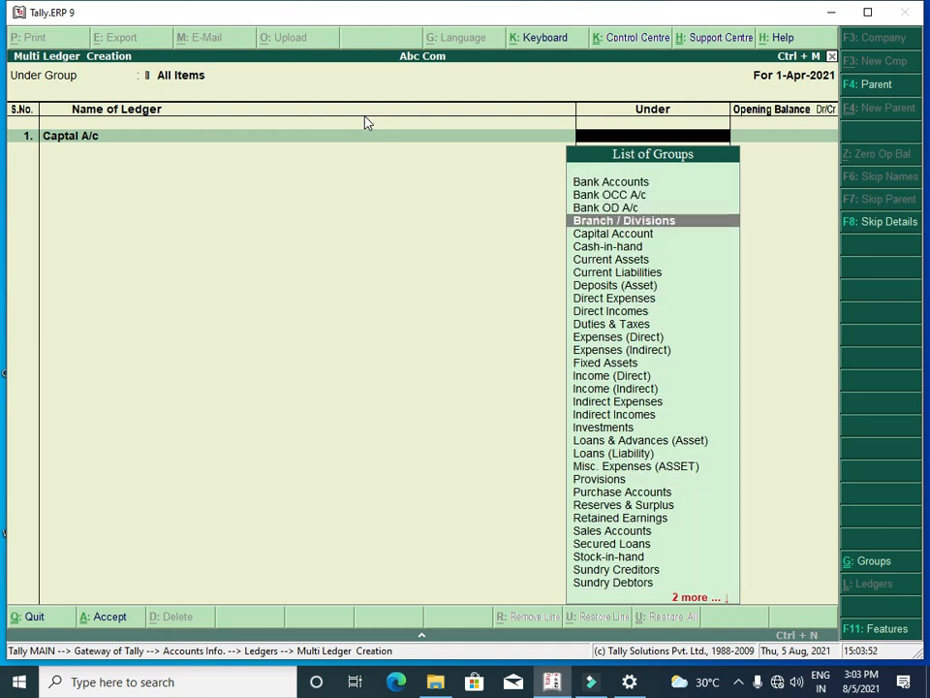
key("Return")
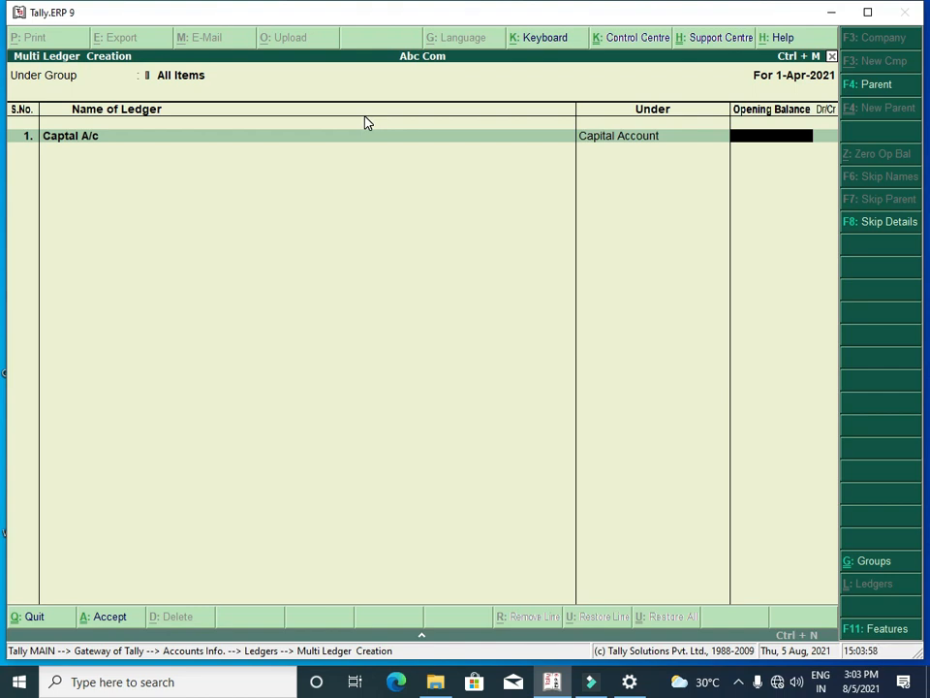
key("Return")
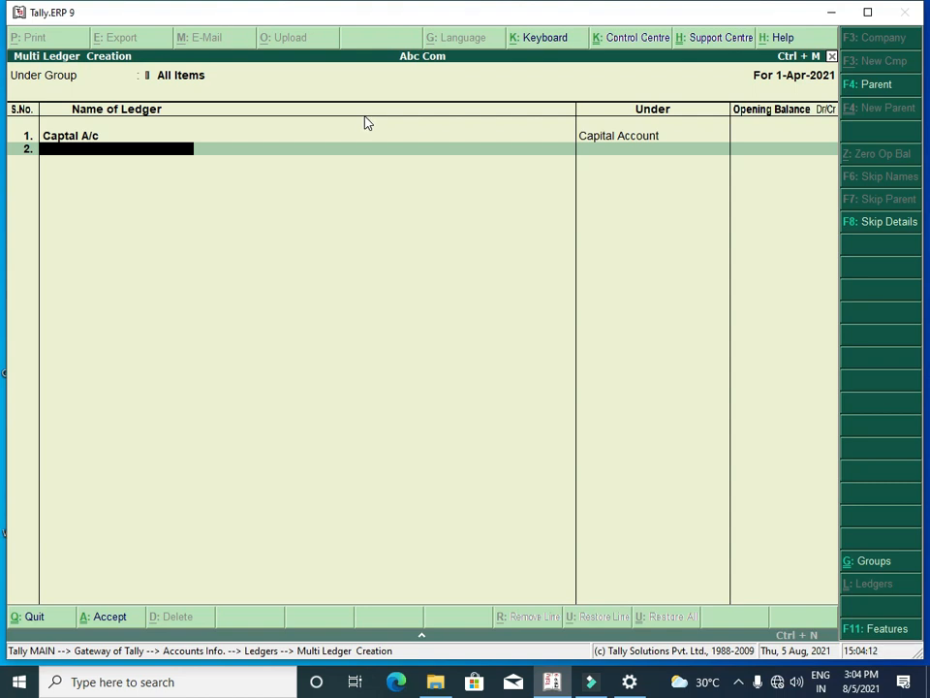
key("Escape")
key("Return")
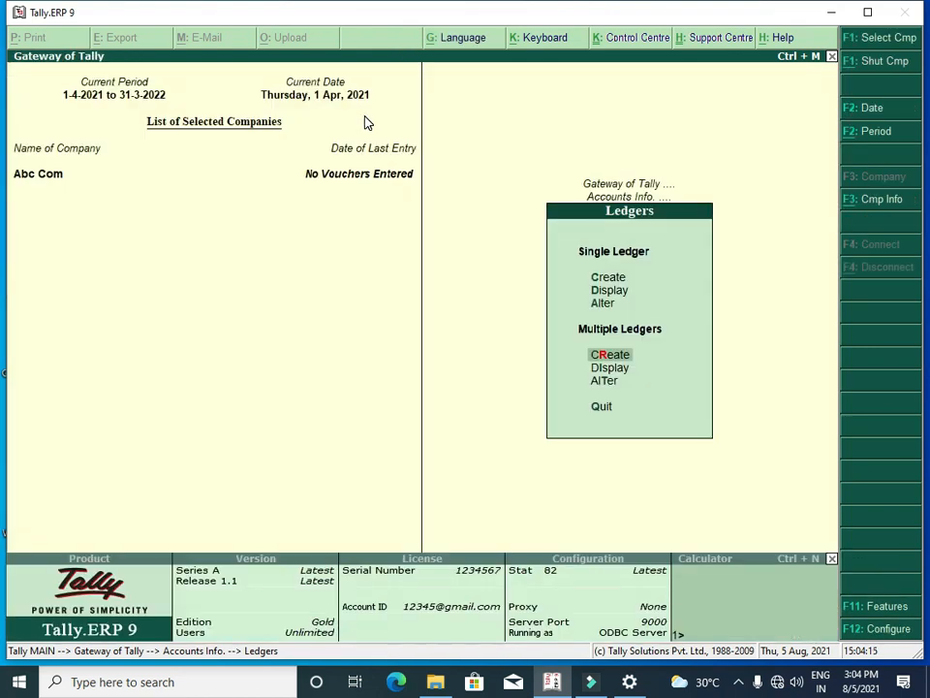
- Open multiple ledger alteration for All Items
key("Down")
key("Down")
key("Down")
key("Up")
key("Down")
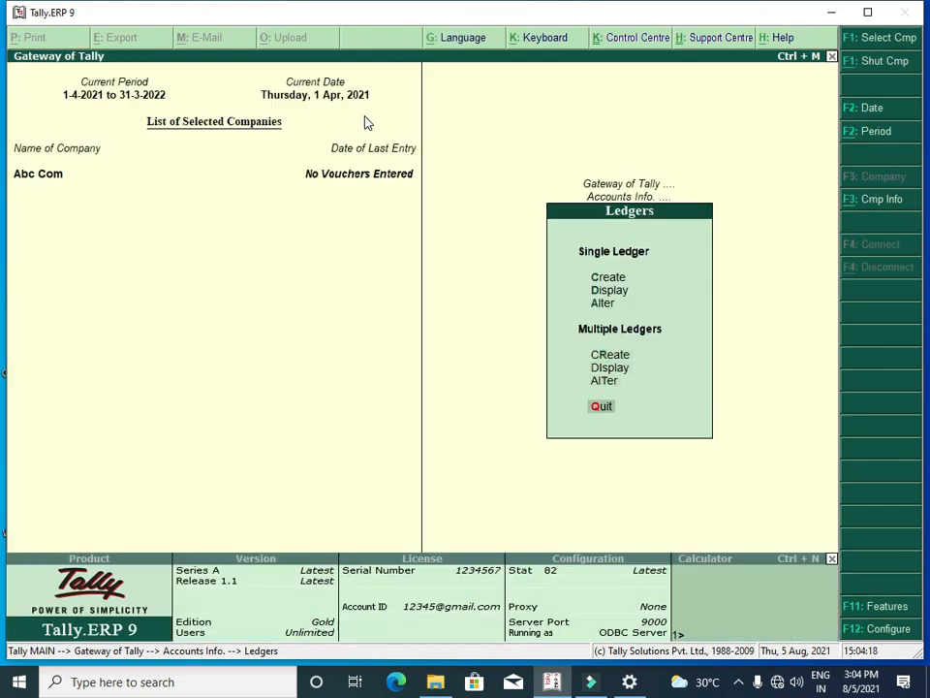
key("Up")
key("Up")
key("Down")
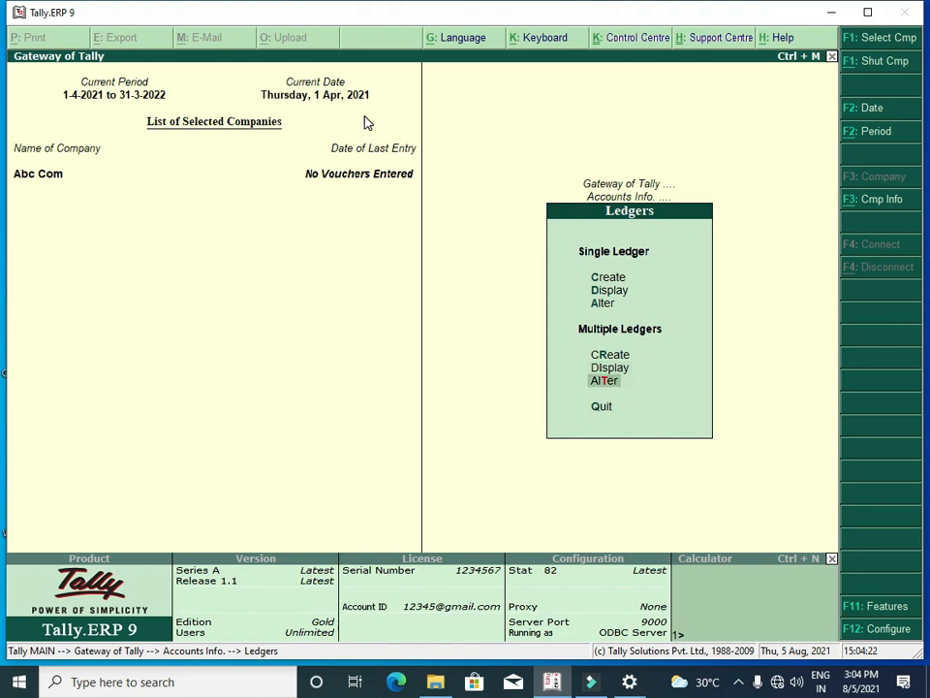
key("Return")
key("Return")
- Look through the company's ledgers and the group each one is placed under
key("Down")
key("Down")
key("Down")
key("Down")
key("Down")
key("Down")
key("Up")
key("Up")
key("Up")
key("Up")
key("Up")
key("Up")
key("Down")
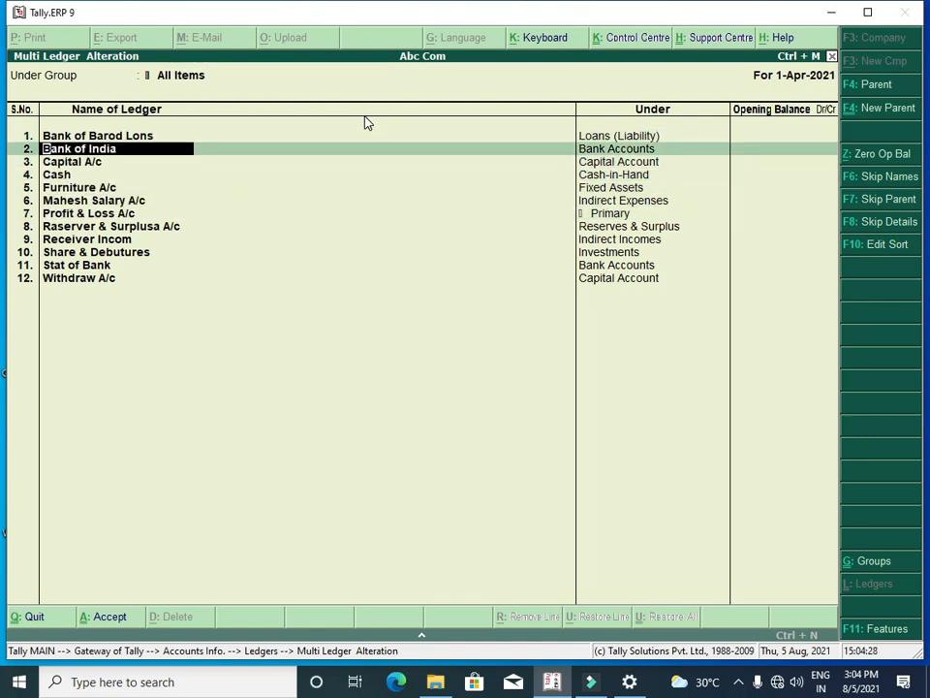
- Open the group selection of the Bank of India ledger and cancel it
key("Return")
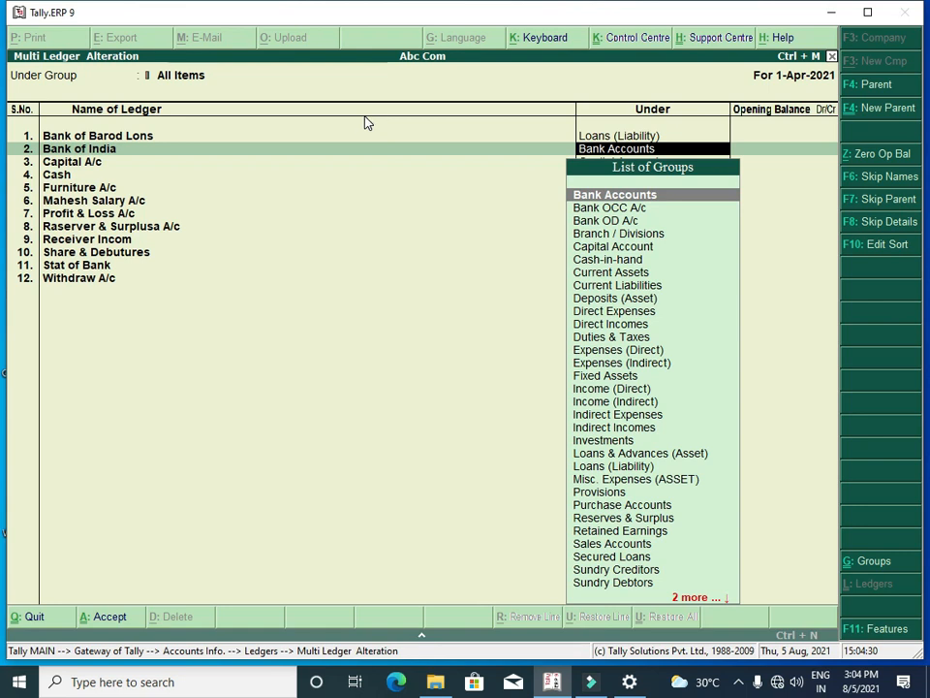
key("Escape")
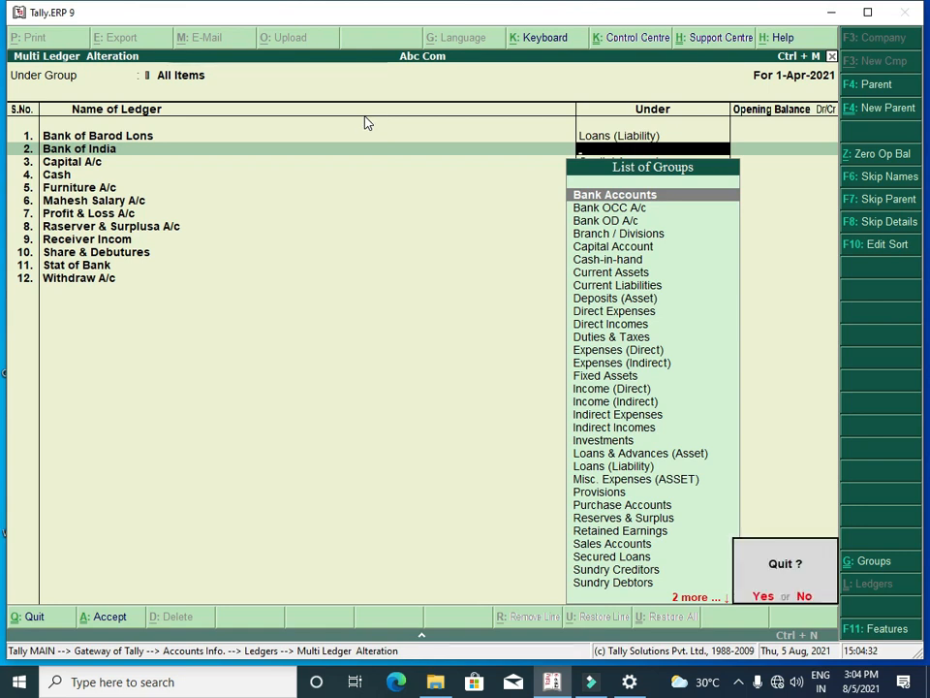
key("Return")
key("Return")
- Review the remaining ledgers from Bank of India down to Withdraw A/c, and return to Stat of Bank
key("Down")
key("Down")
key("Down")
key("Down")
key("Down")
key("Down")
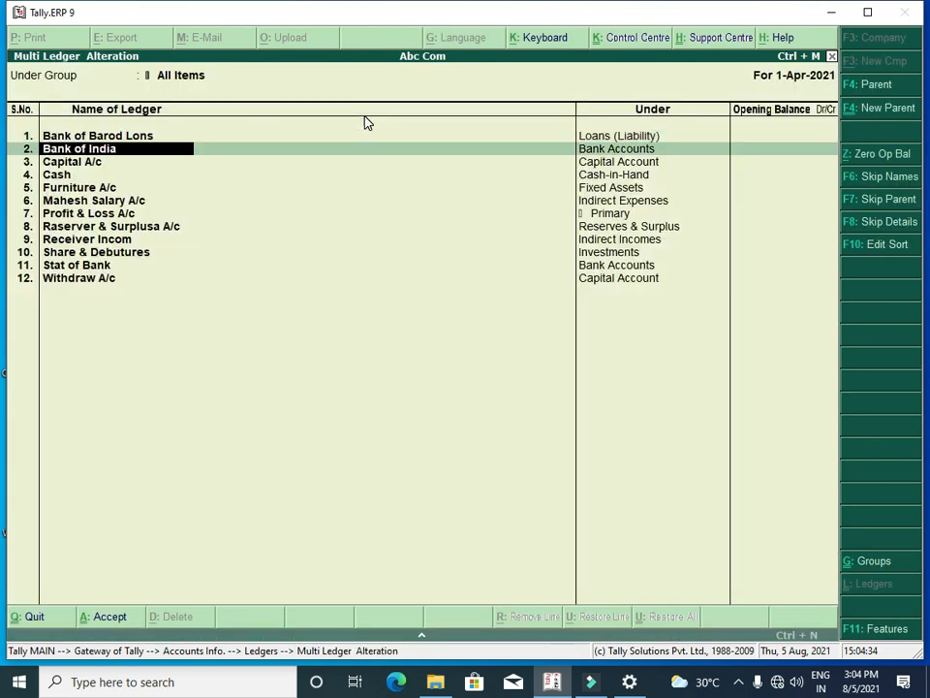
key("Down")
key("Down")
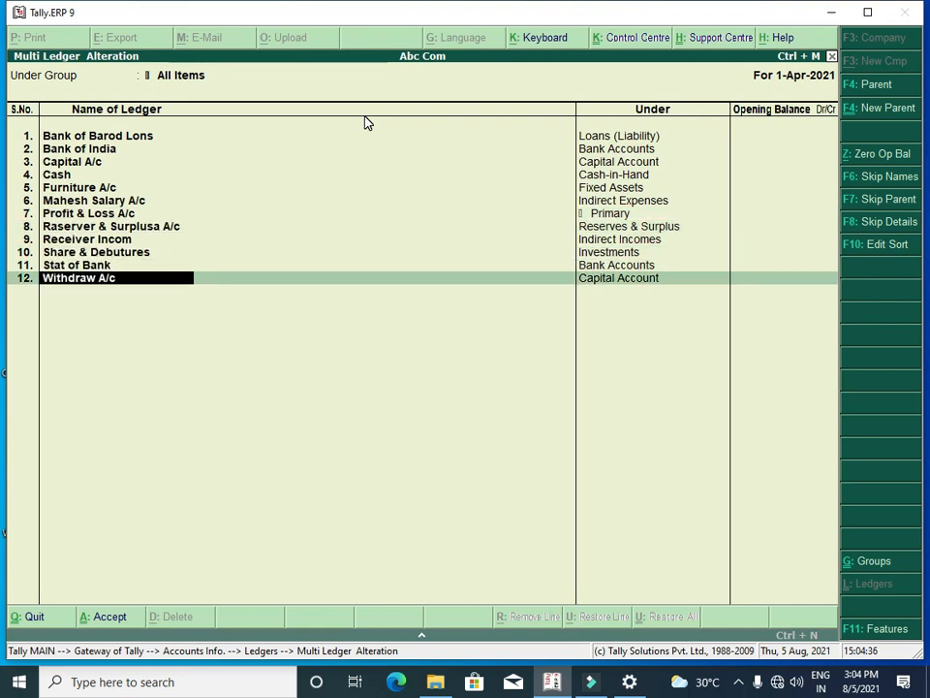
key("Up")
key("Return")
key("BackSpace")
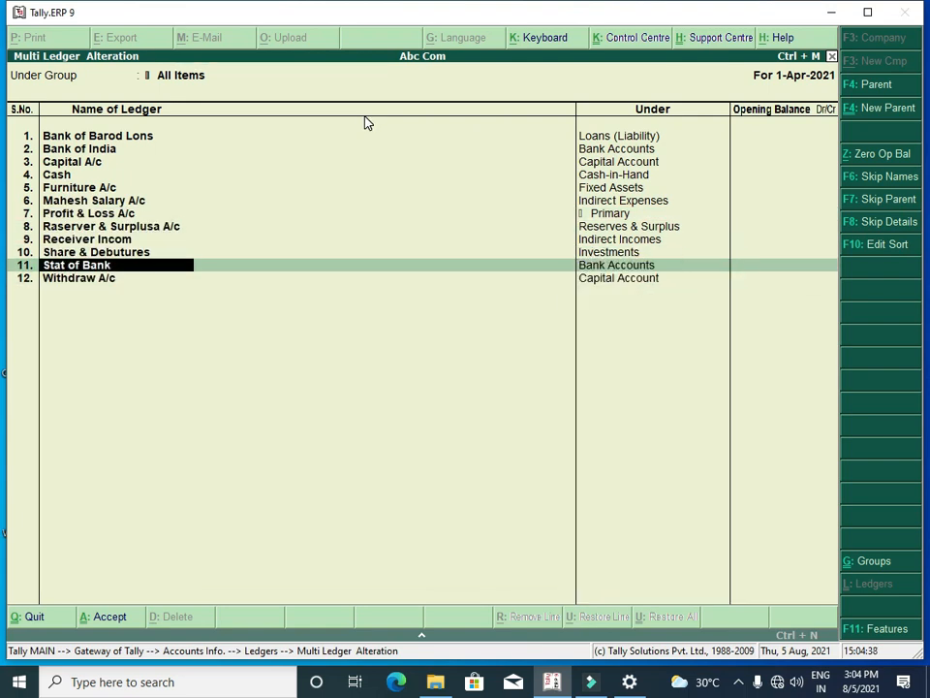
- Rename the Stat of Bank ledger to State Bank of Indai
type("State bank")
key("BackSpace")
key("BackSpace")
key("BackSpace")
key("BackSpace")
type("Ba")
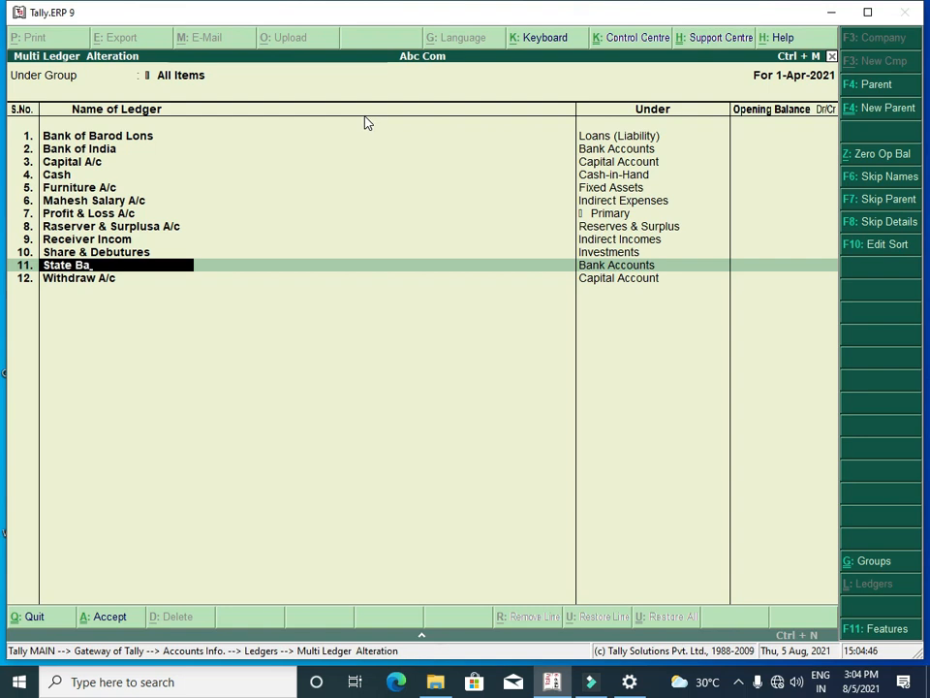
key("BackSpace")
key("BackSpace")
type("ban")
key("BackSpace")
key("BackSpace")
key("BackSpace")
type("Bank of indai")
key("Return")
- Pass through the remaining ledger entries without further changes and accept the multiple ledger alteration
key("Return")
key("Return")
key("Return")
key("Return")
key("Return")
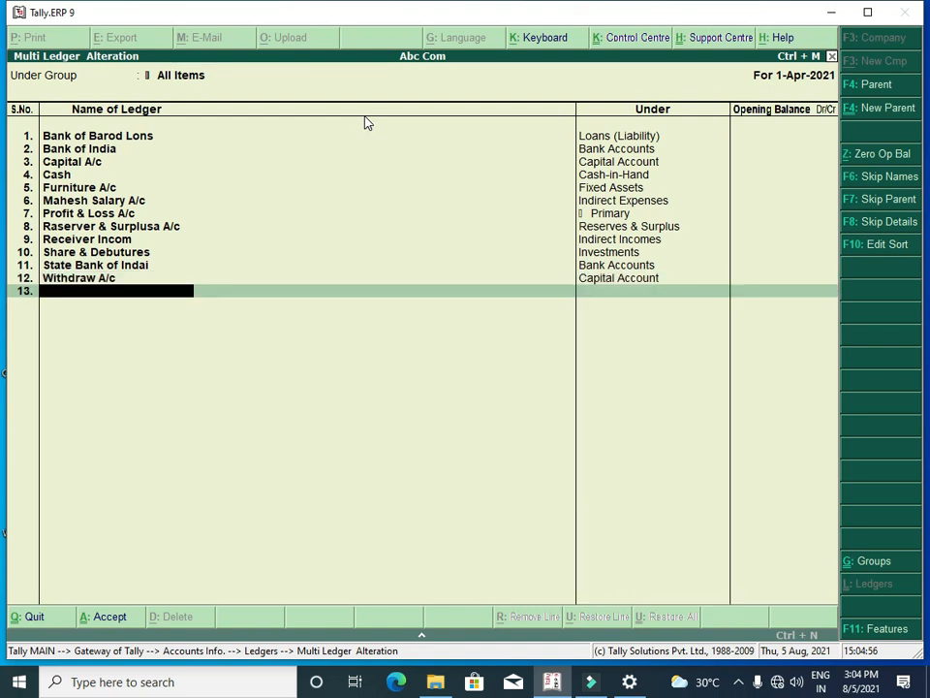
key("Return")
key("Return")
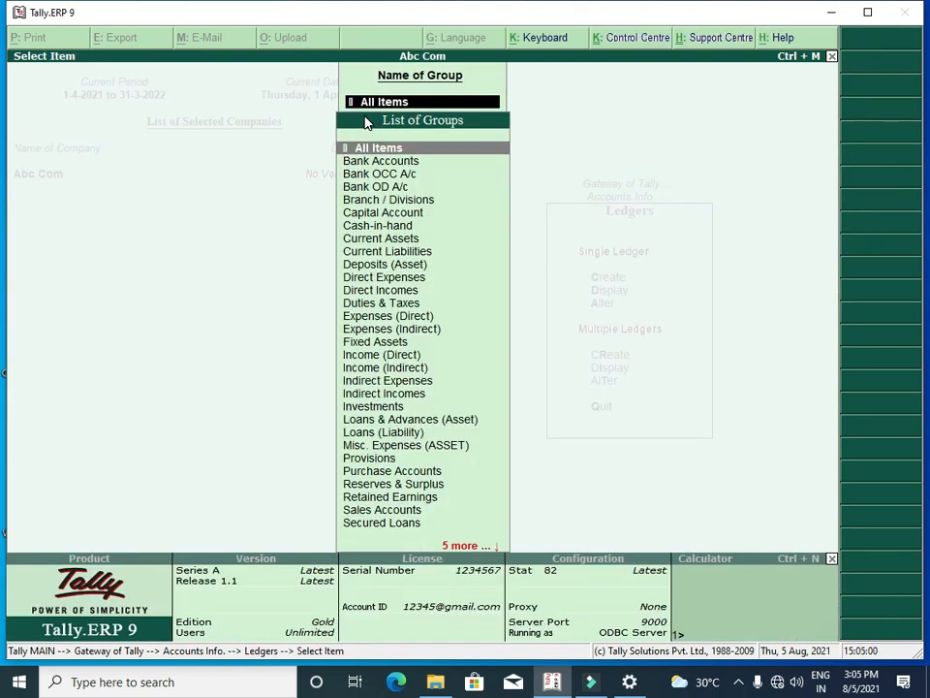
- Leave the group selection and the ledger options, return to Accounts Info. and move to Voucher Types
key("Escape")
key("Escape")
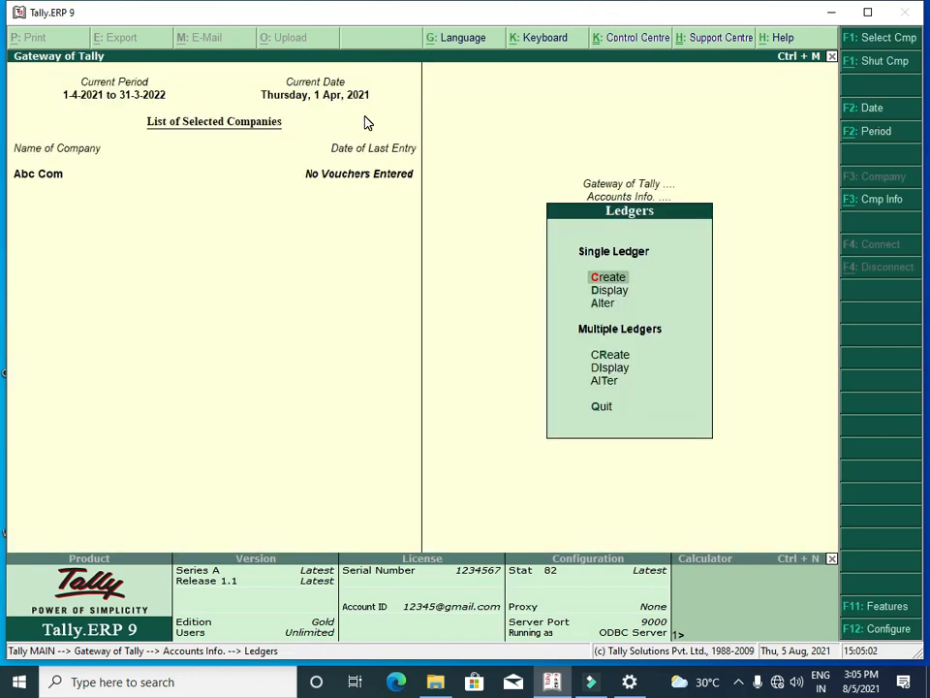
key("Down")
key("Down")
key("Down")
key("Down")
key("Down")
key("Down")
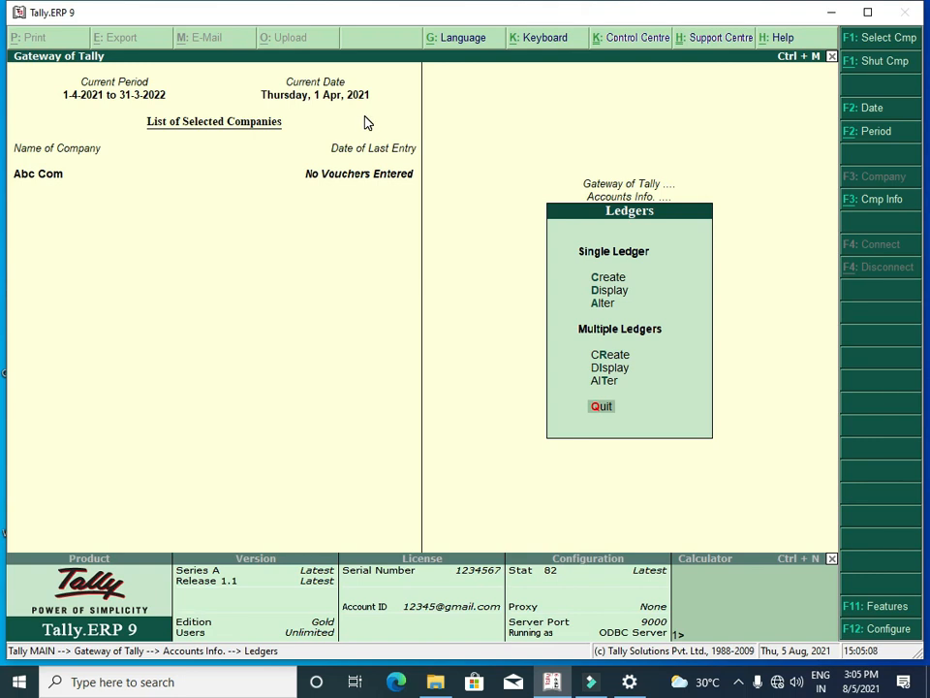
key("Return")
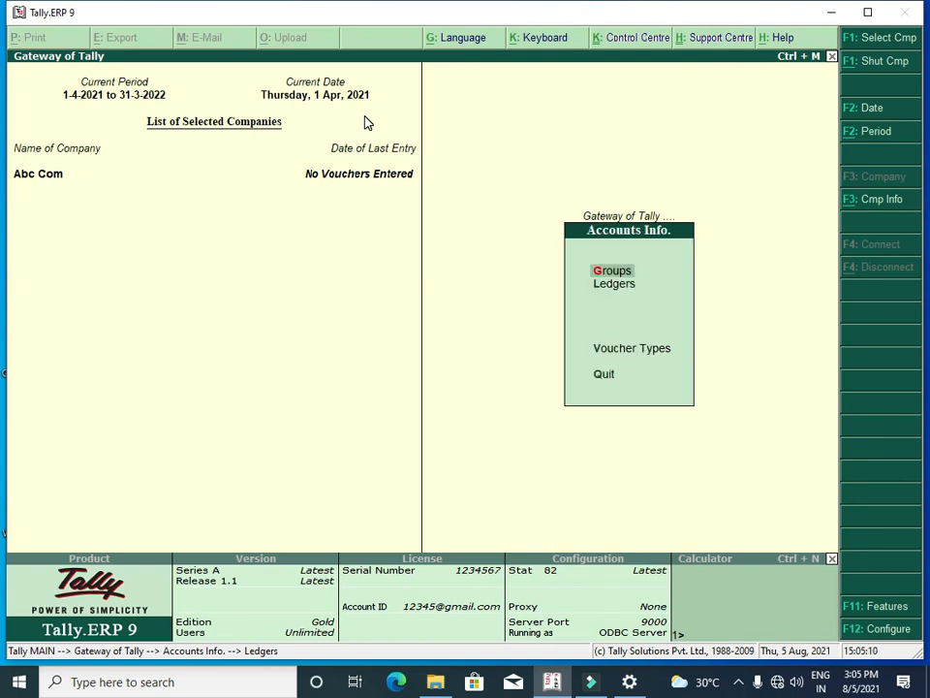
key("Down")
key("Down")
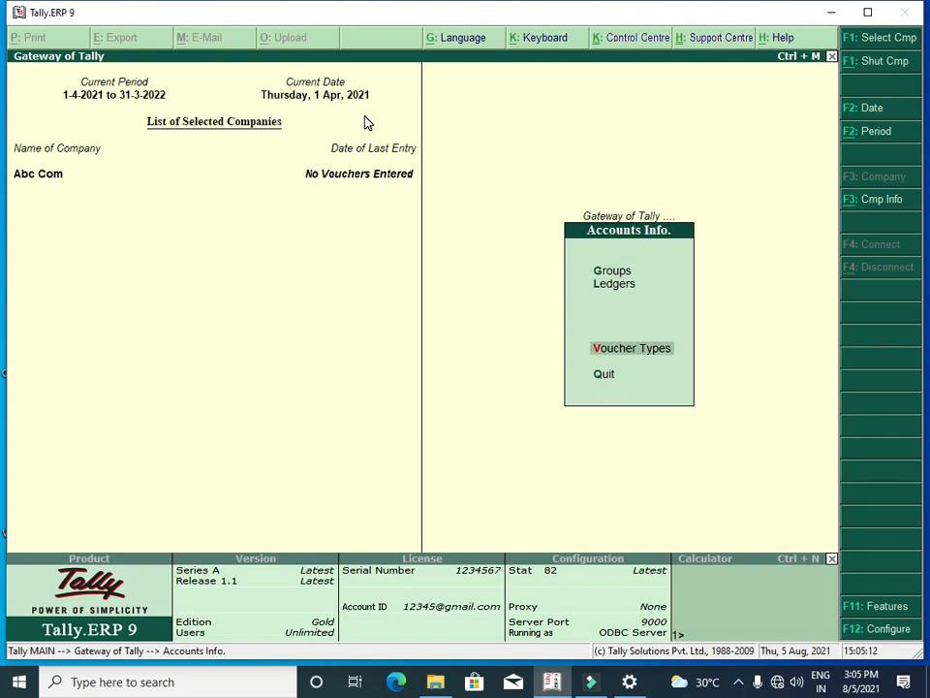